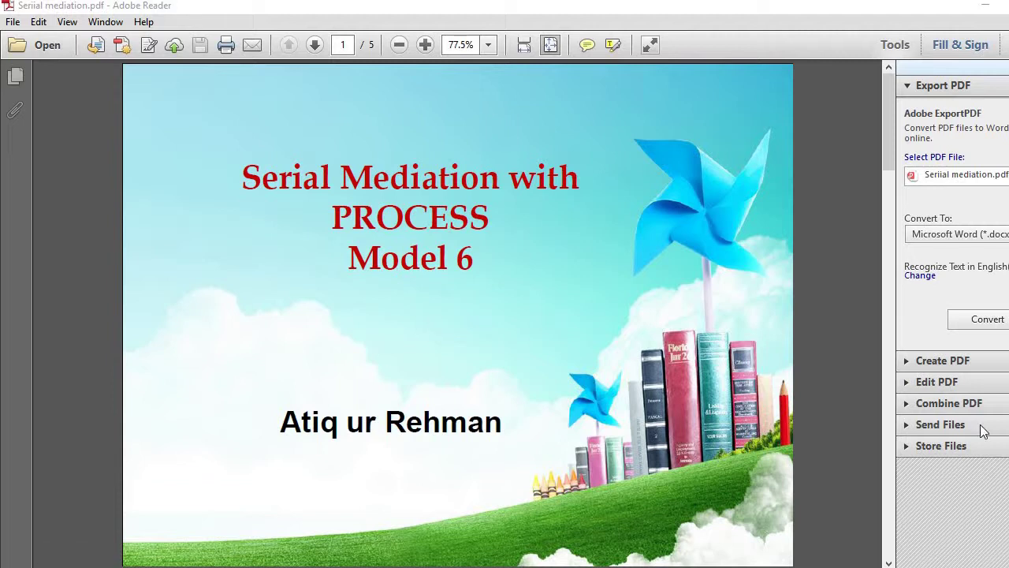
# Step: Page through the slides to examine the serial mediation diagram, the research model and the sampling data
pyautogui.click(884, 443)
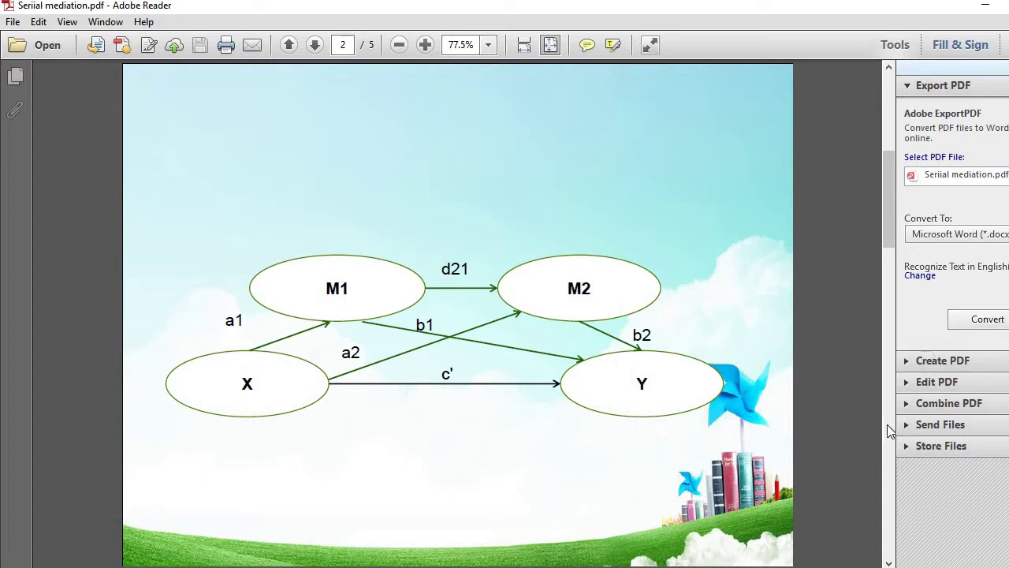
pyautogui.press('Right')
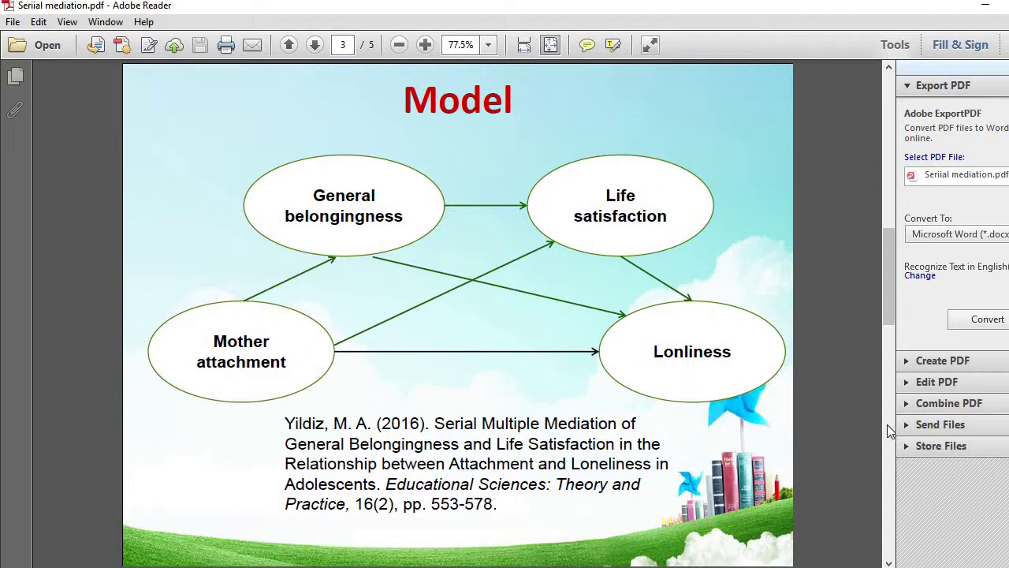
pyautogui.click(887, 424)
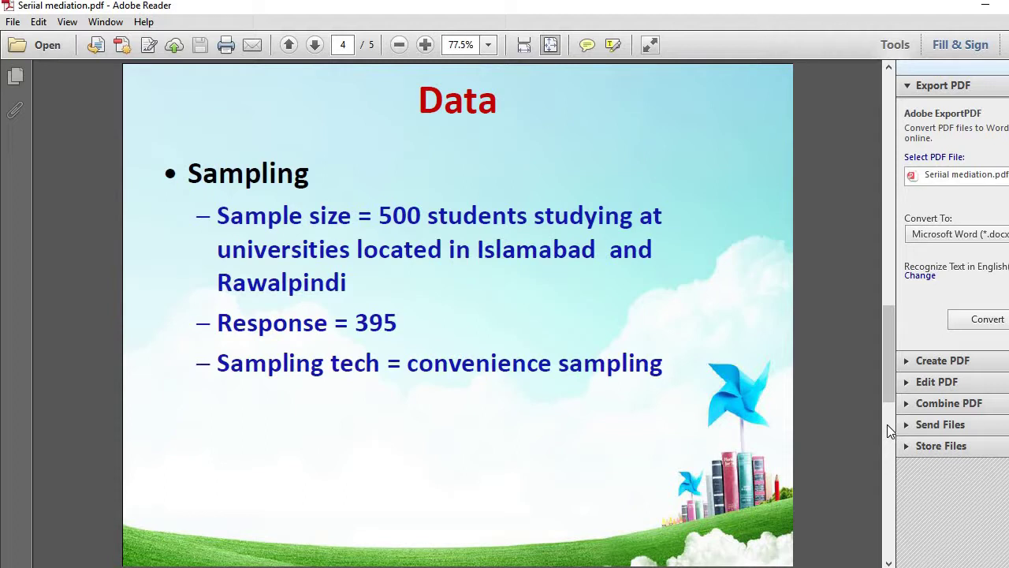
# Step: Switch to the Data-serial-mediation.sav dataset in the SPSS Data Editor and look over its variable list
pyautogui.moveTo(213, 567)
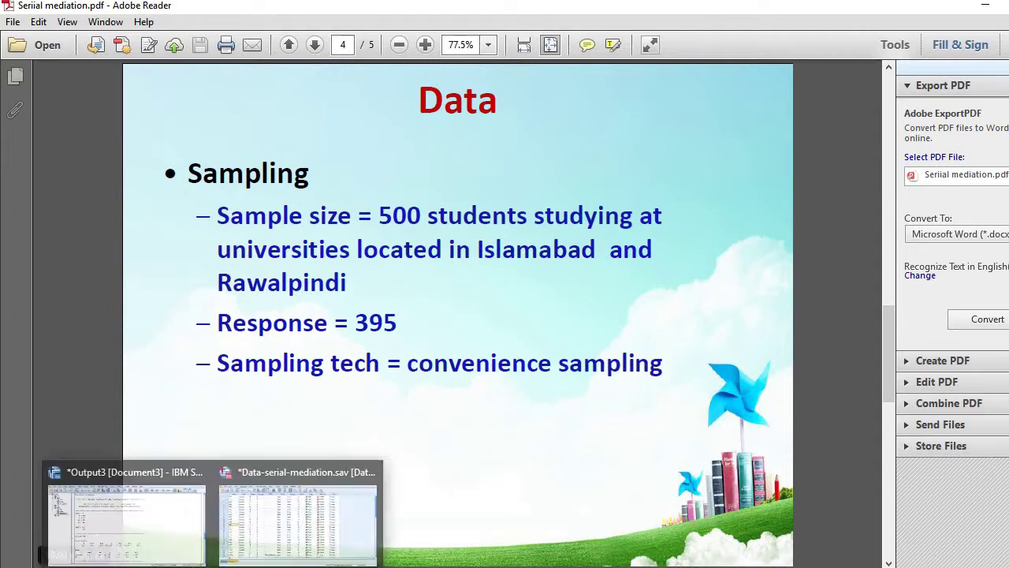
pyautogui.moveTo(292, 532)
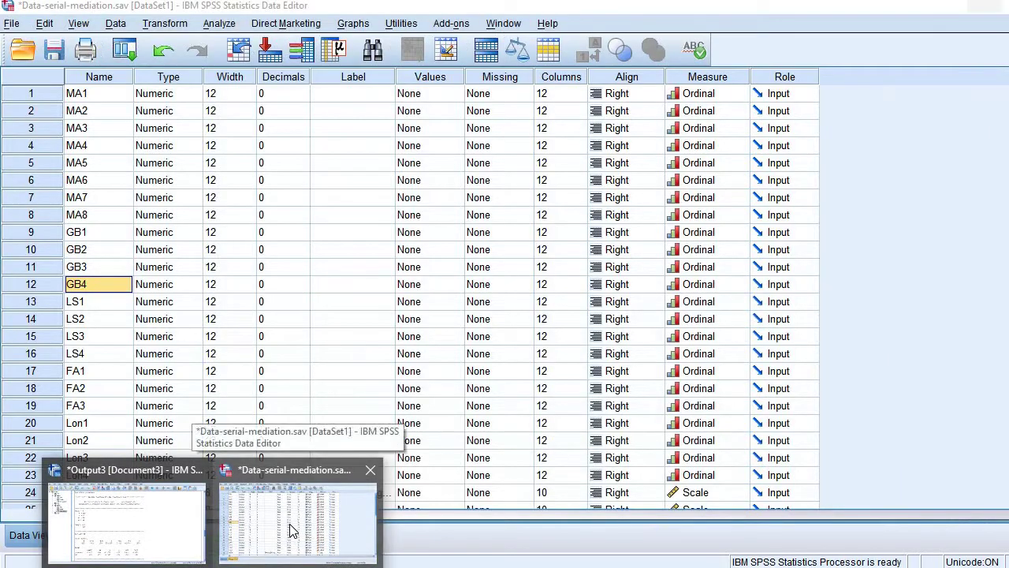
pyautogui.click(290, 530)
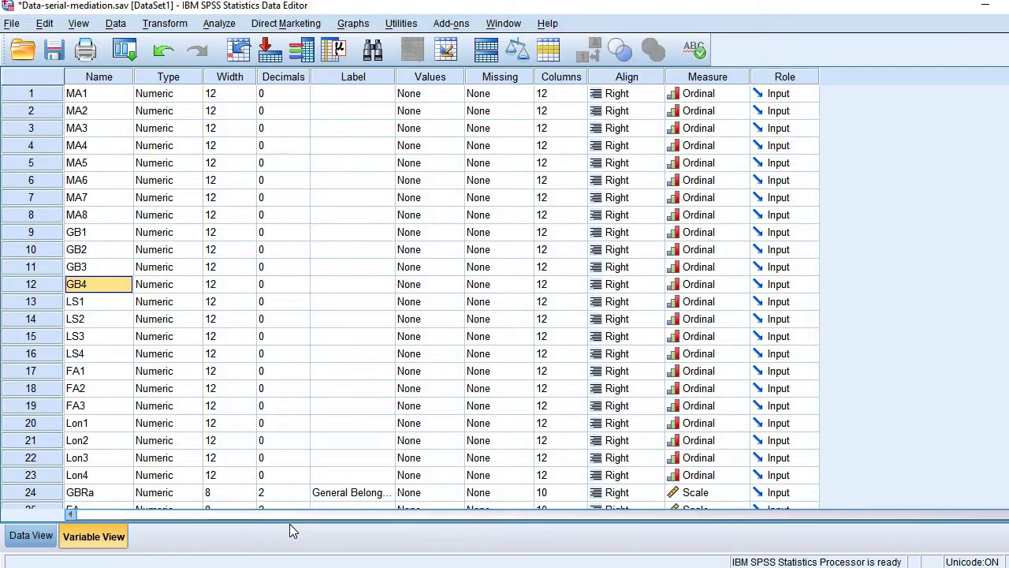
pyautogui.click(124, 145)
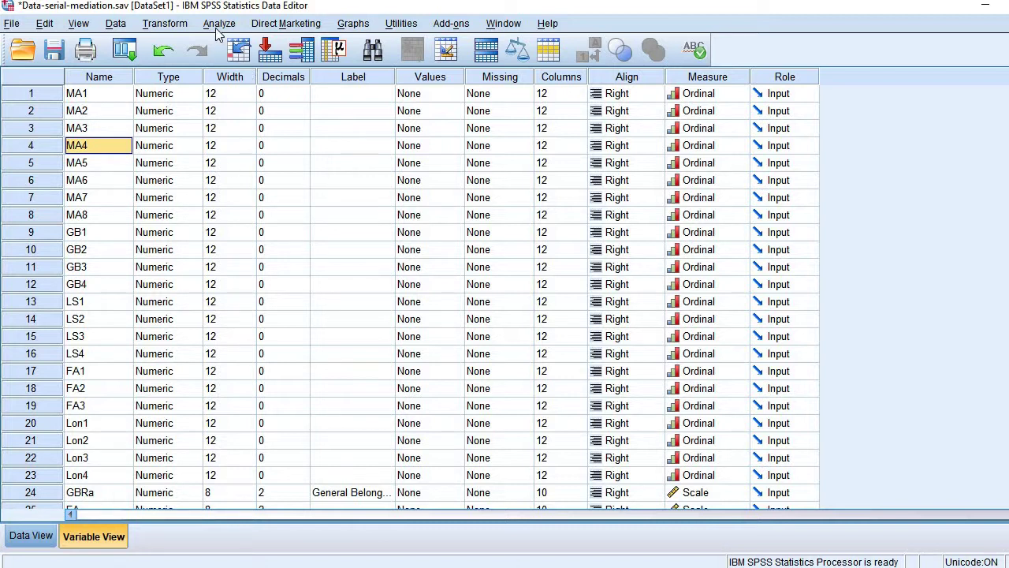
# Step: Open the PROCESS regression procedure with its settings reset and choose model number 6
pyautogui.click(218, 25)
pyautogui.moveTo(291, 209)
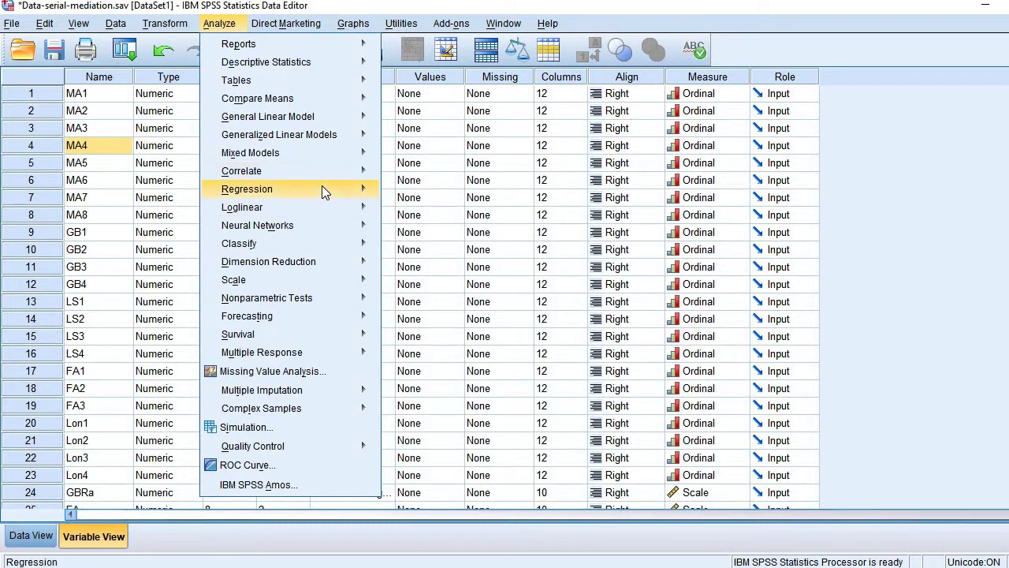
pyautogui.moveTo(365, 190)
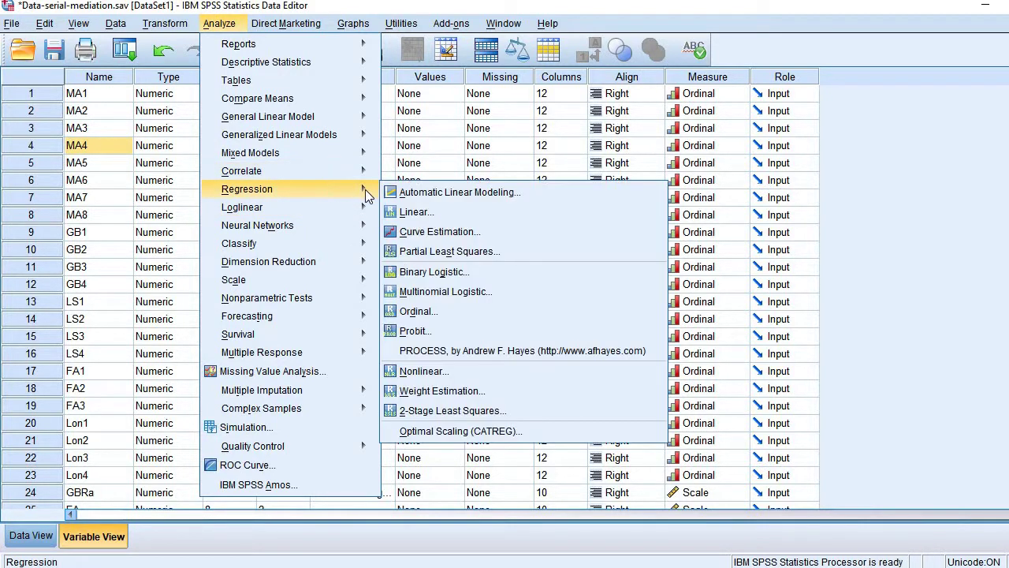
pyautogui.click(496, 352)
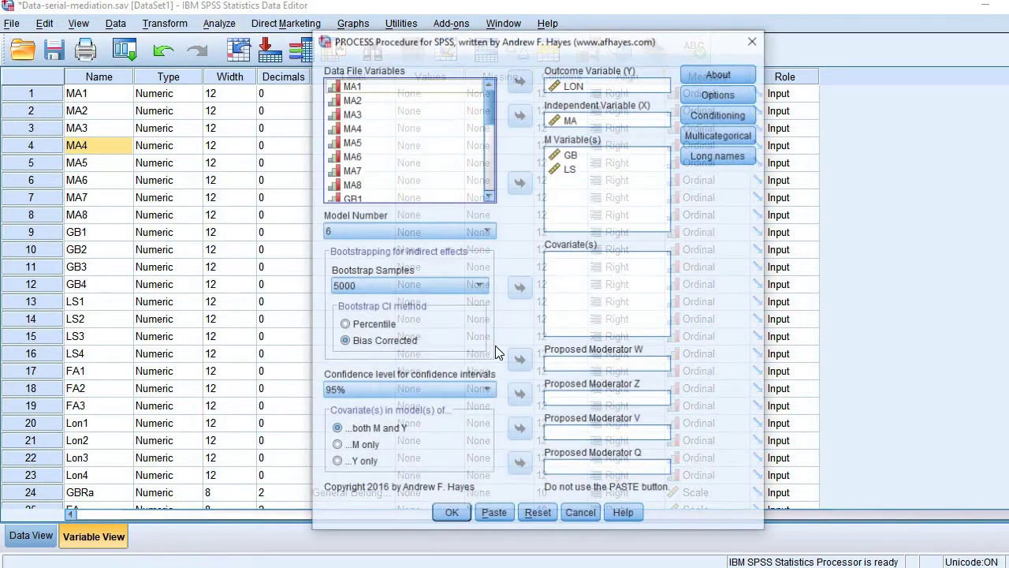
pyautogui.click(538, 516)
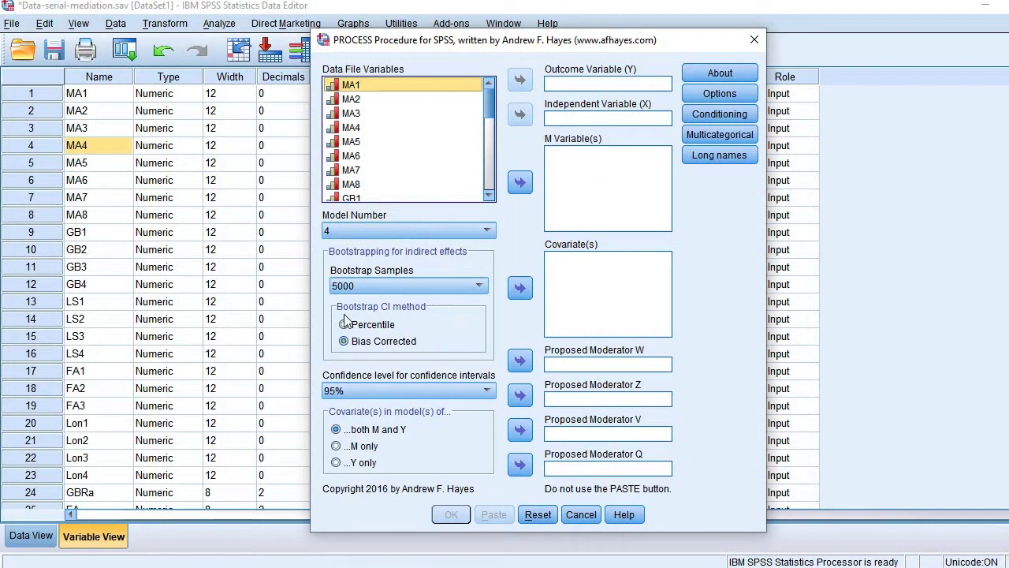
pyautogui.click(385, 229)
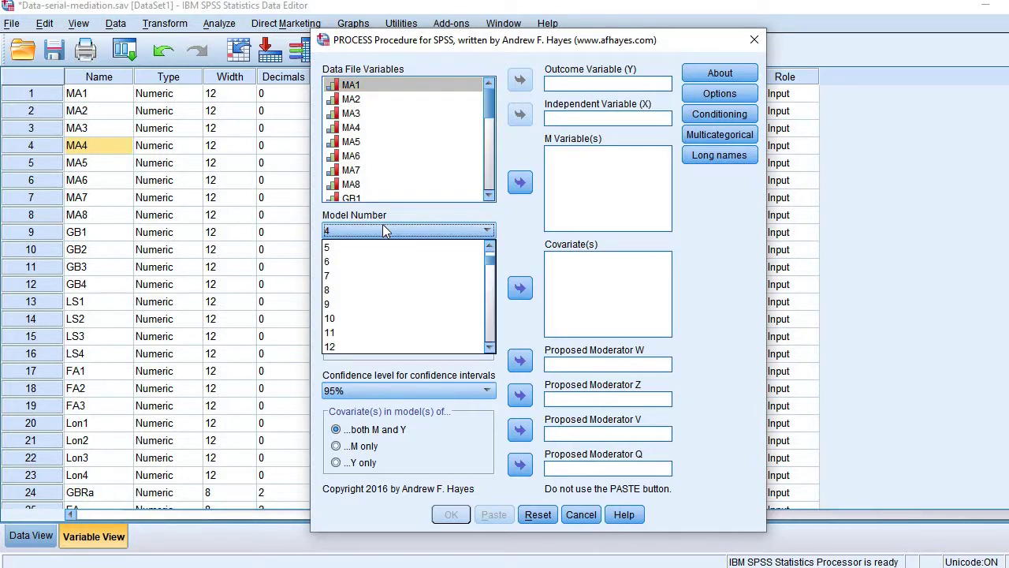
pyautogui.click(356, 260)
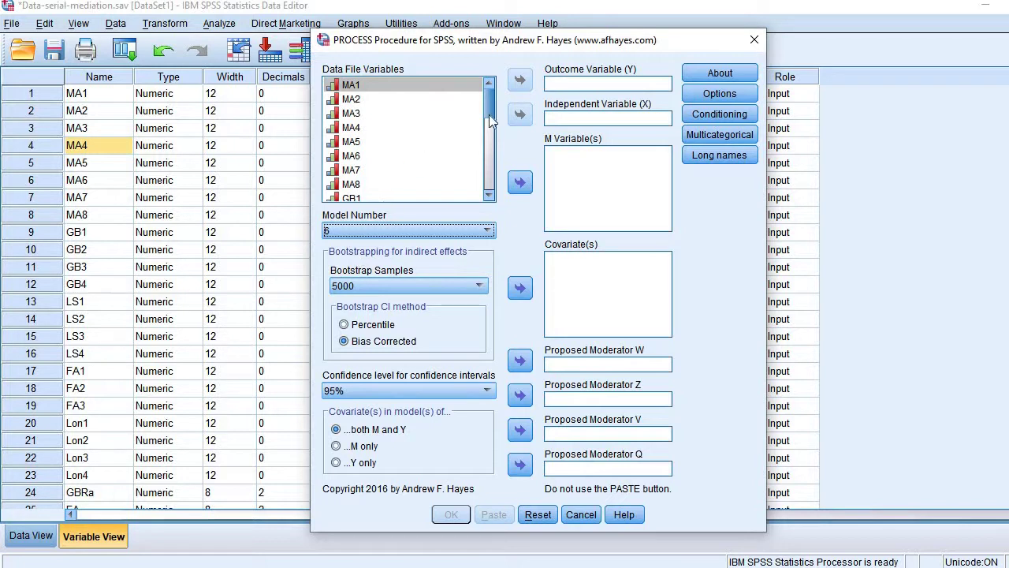
# Step: Assign LON as the outcome variable (Y) and MA as the independent variable (X) for PROCESS
pyautogui.moveTo(485, 104); pyautogui.dragTo(484, 187)
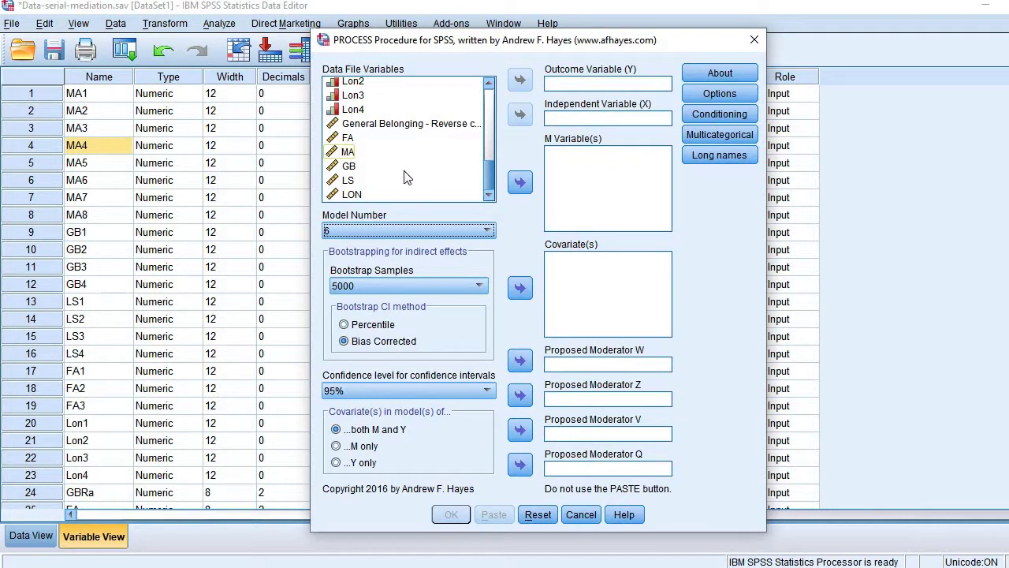
pyautogui.click(371, 194)
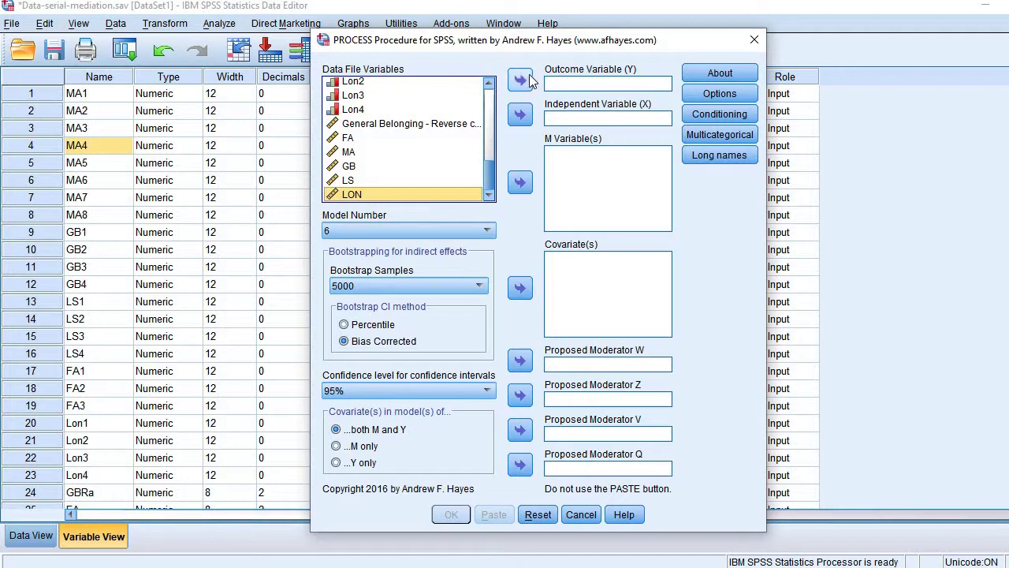
pyautogui.click(519, 79)
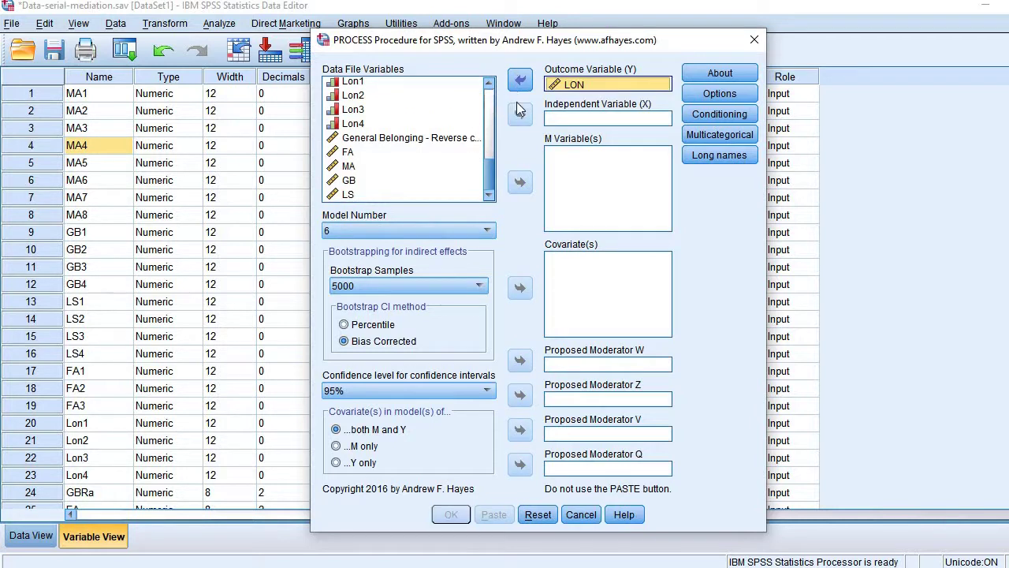
pyautogui.click(351, 166)
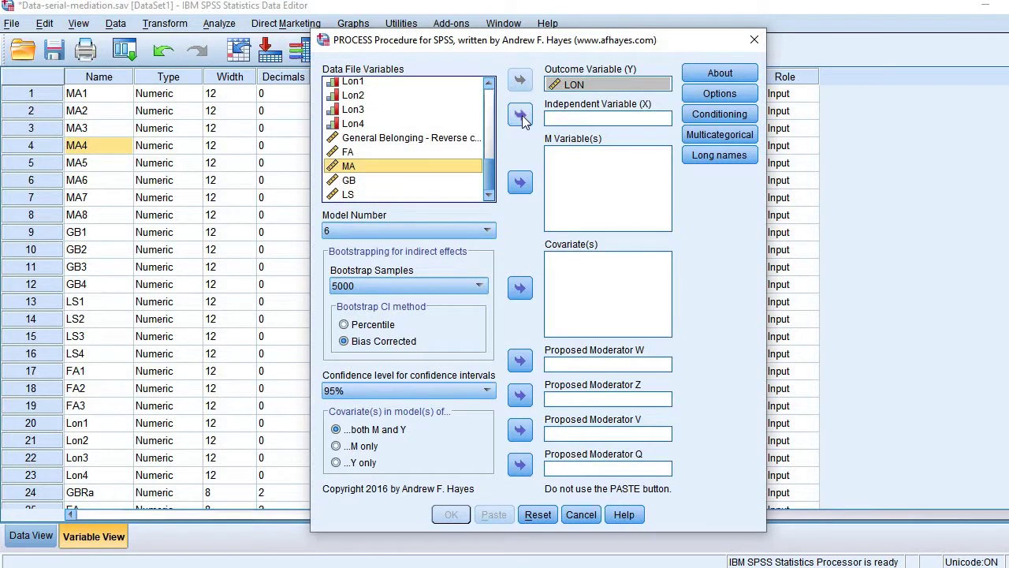
pyautogui.click(519, 115)
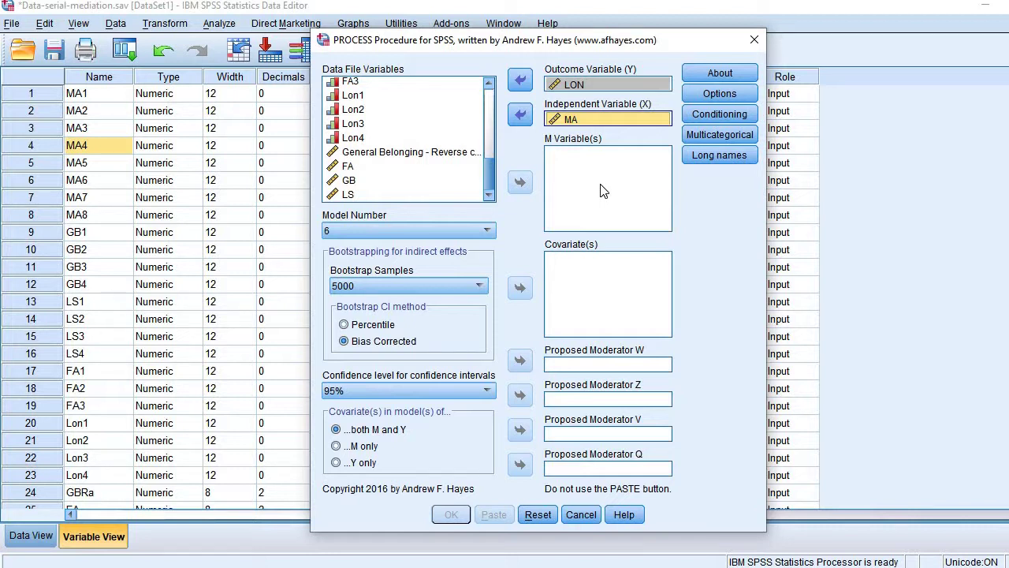
# Step: Add GB and LS, in that order, as the M variables of the PROCESS model
pyautogui.click(350, 181)
pyautogui.click(357, 183)
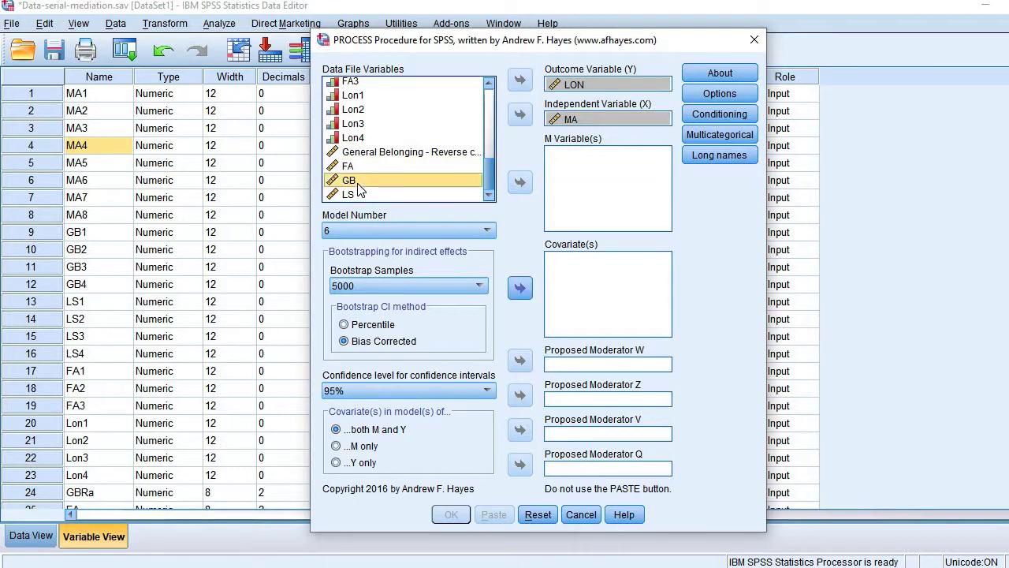
pyautogui.click(521, 190)
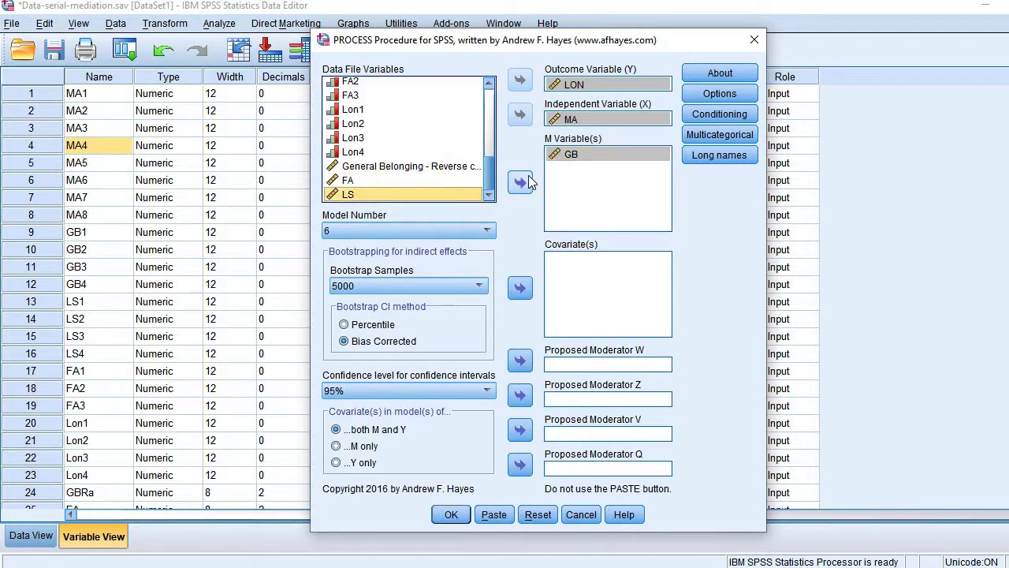
pyautogui.click(520, 189)
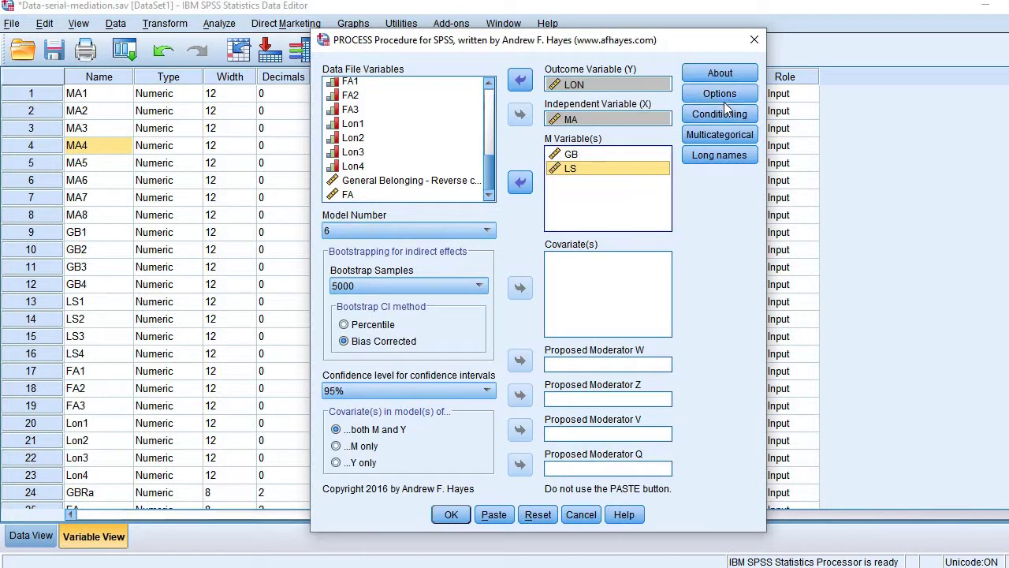
# Step: Enable Effect size, Total effect model and Compare indirect effects with 3 decimal places in the PROCESS options, and cancel the procedure
pyautogui.click(722, 95)
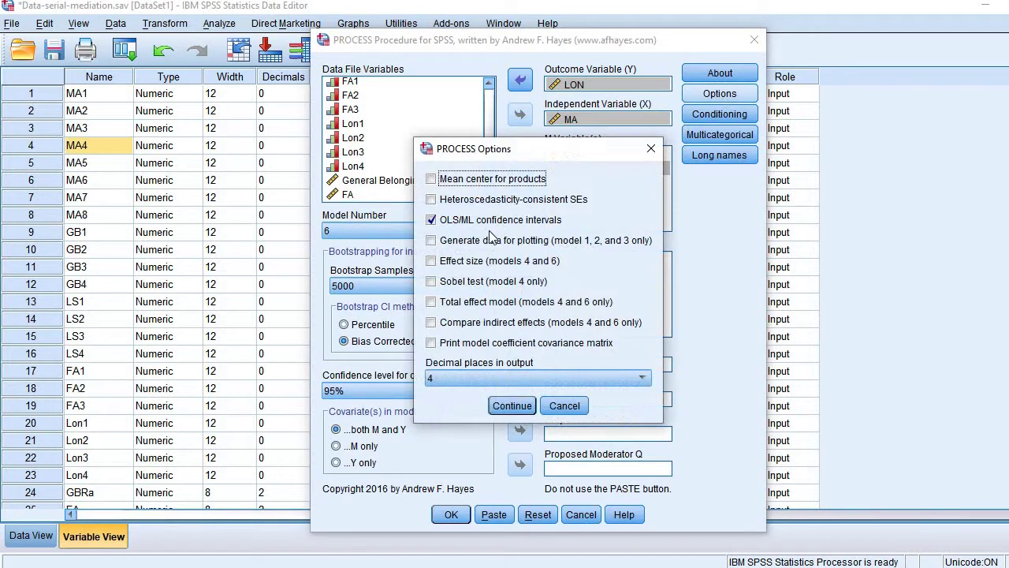
pyautogui.click(476, 267)
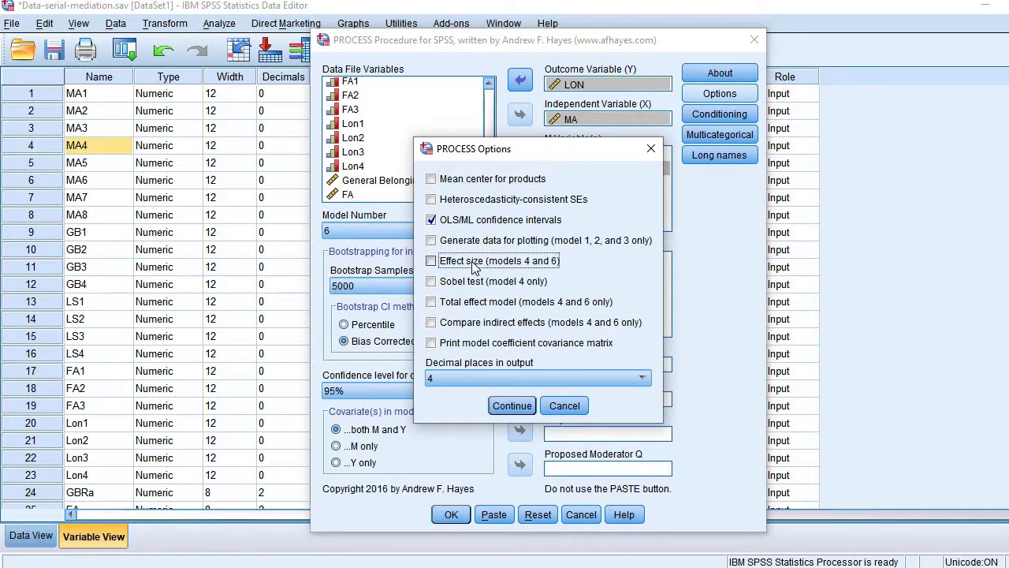
pyautogui.click(492, 304)
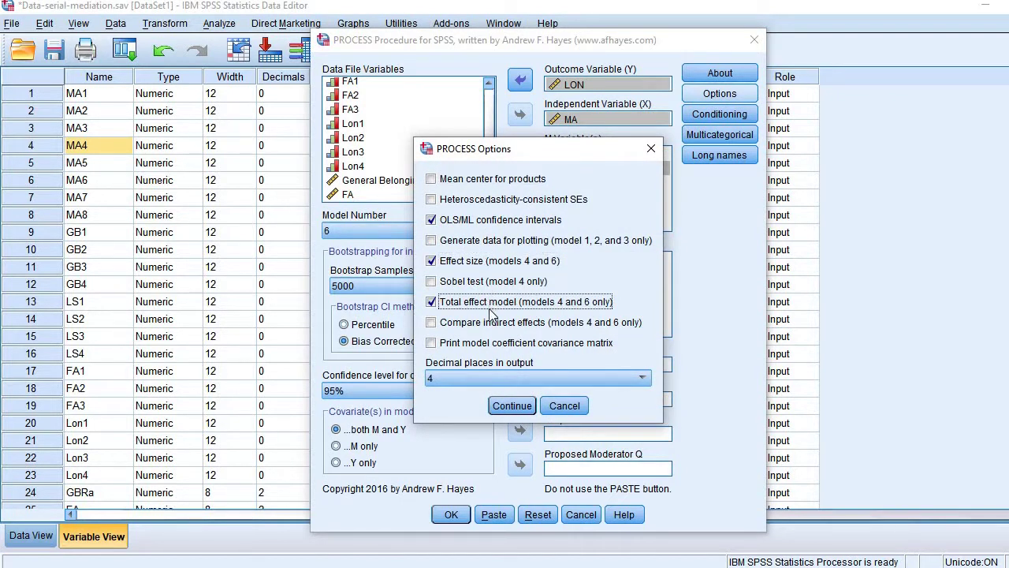
pyautogui.click(497, 324)
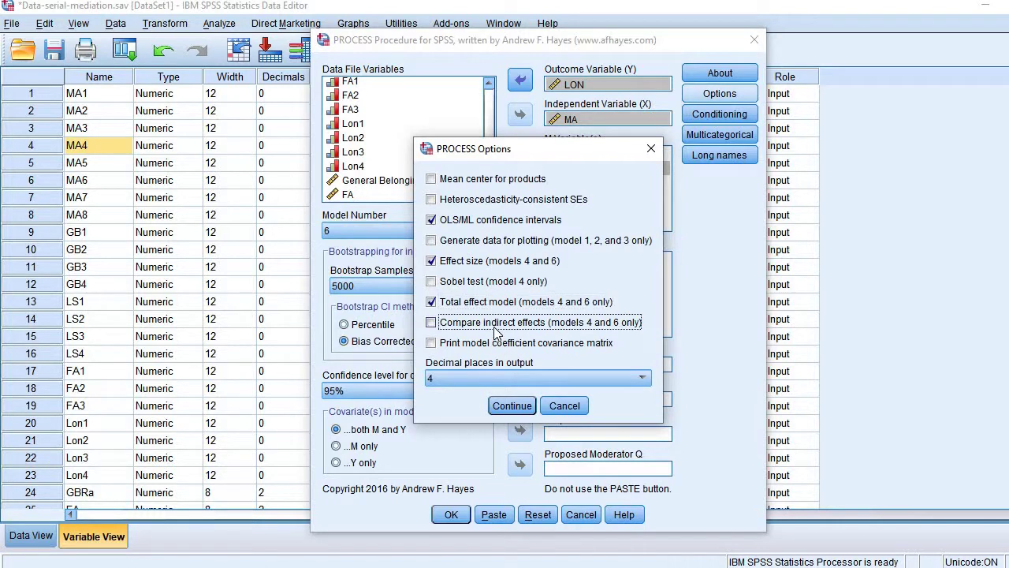
pyautogui.click(494, 379)
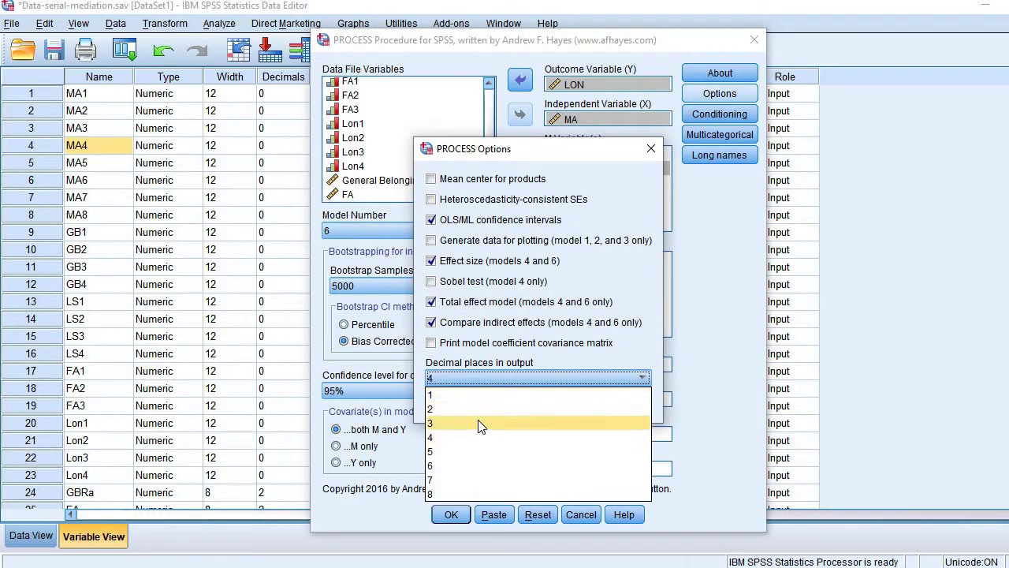
pyautogui.click(481, 424)
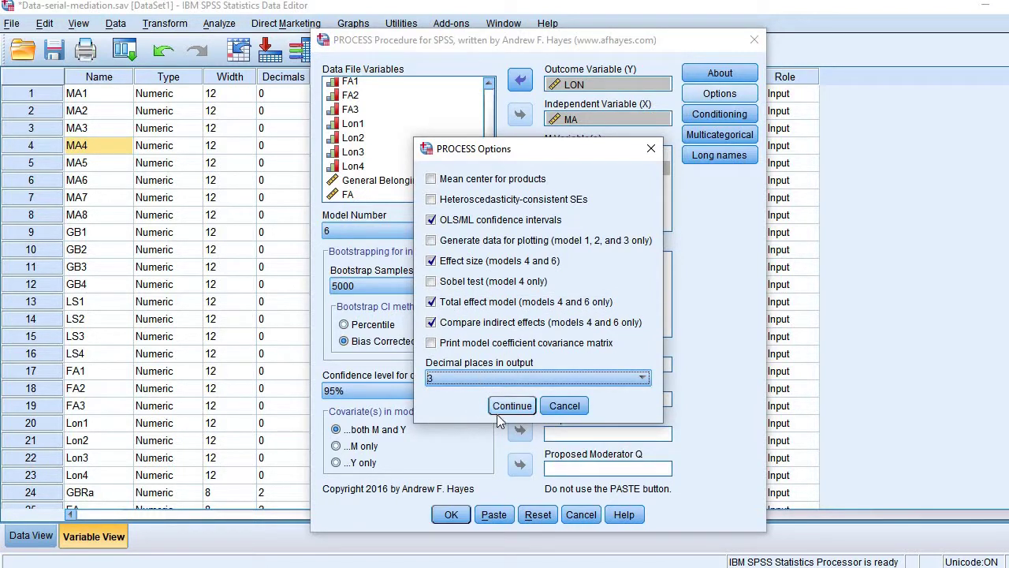
pyautogui.click(497, 413)
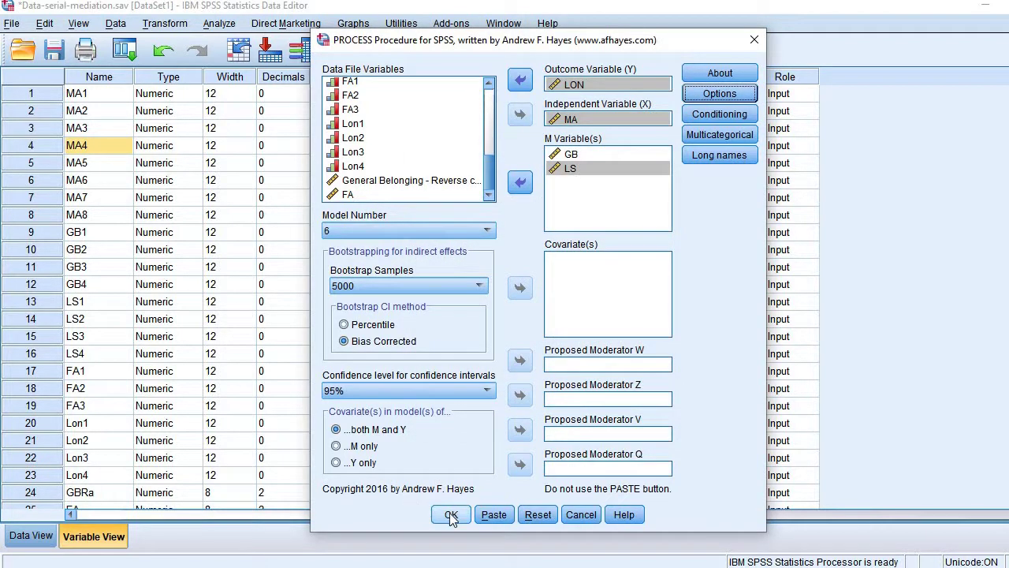
pyautogui.click(581, 517)
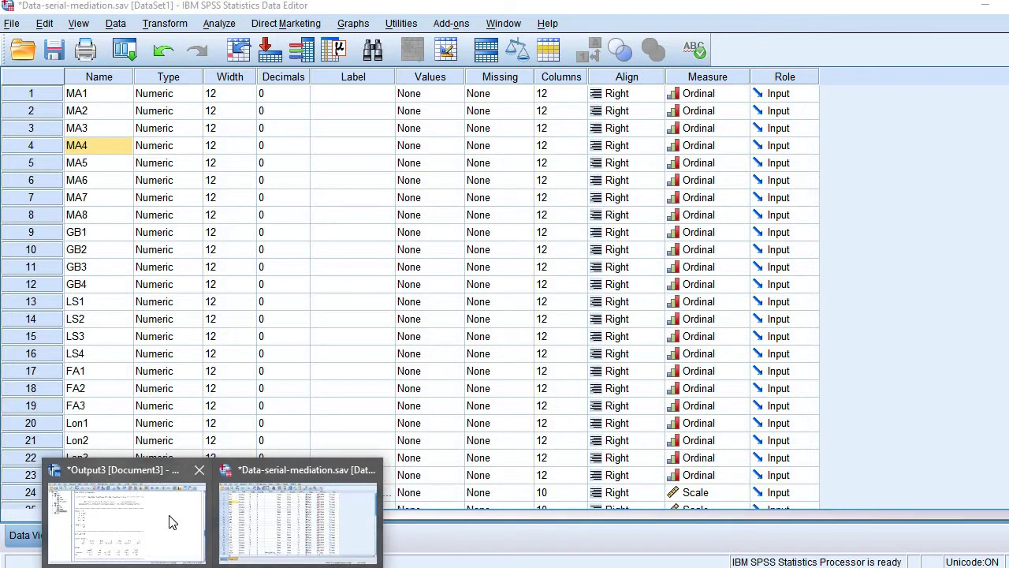
# Step: Bring up the Output3 viewer and examine the PROCESS model specification and the regression results for outcome GB
pyautogui.click(169, 520)
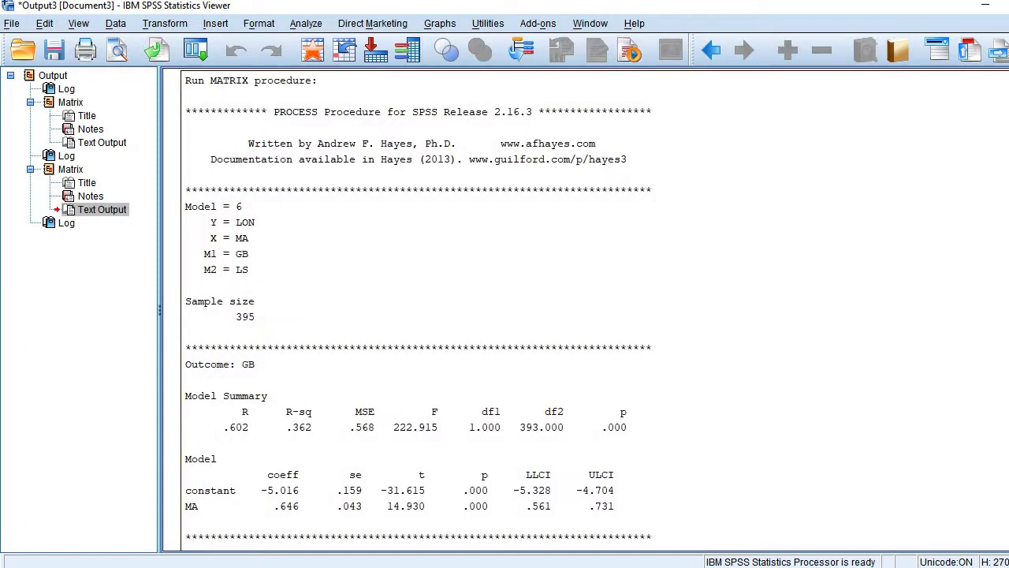
pyautogui.scroll(-3, 505, 308)
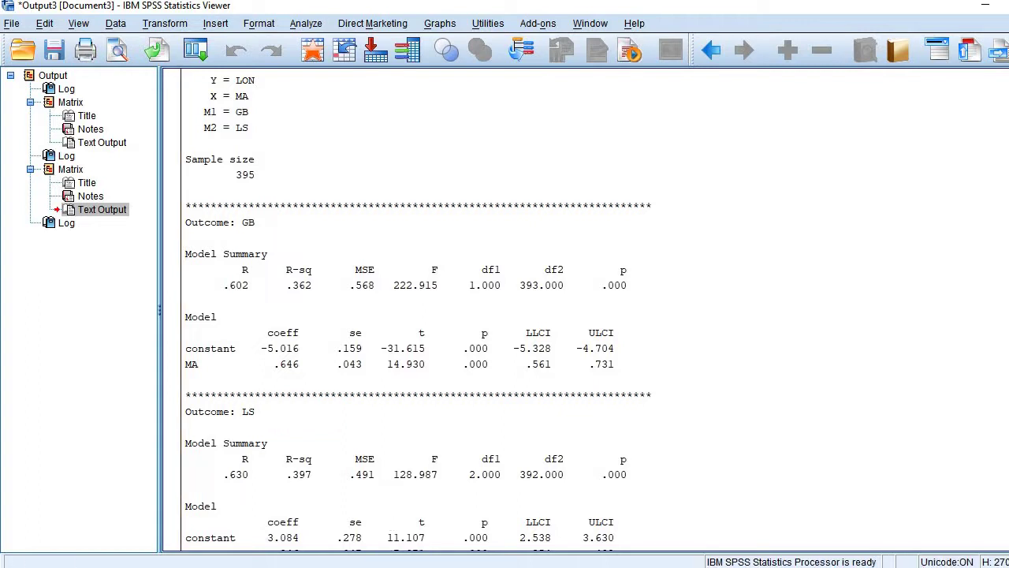
# Step: Switch to Adobe Reader to review the path diagram and research model slides, and return to the SPSS output
pyautogui.hotkey('alt', 'Tab')
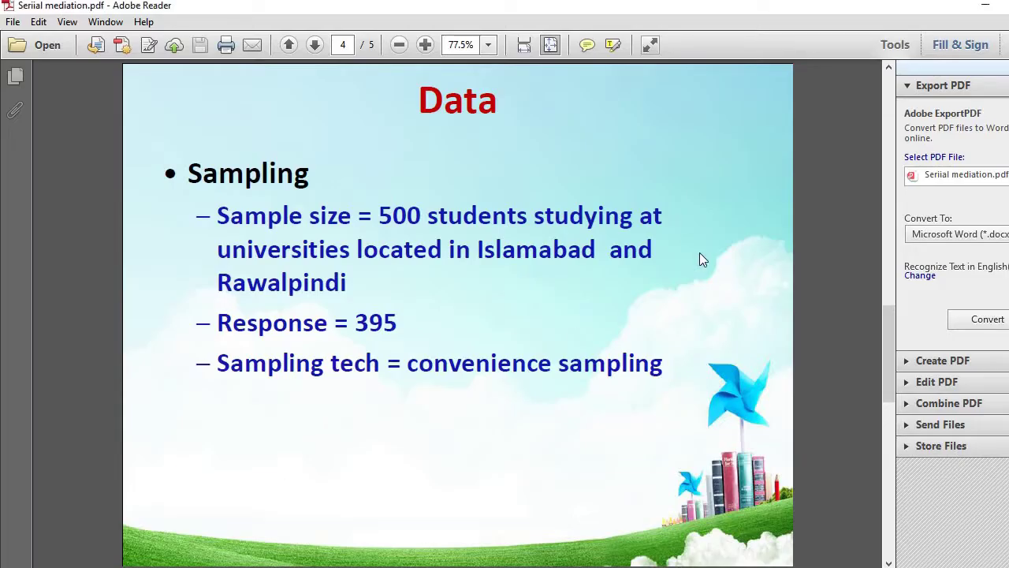
pyautogui.scroll(5, 886, 138)
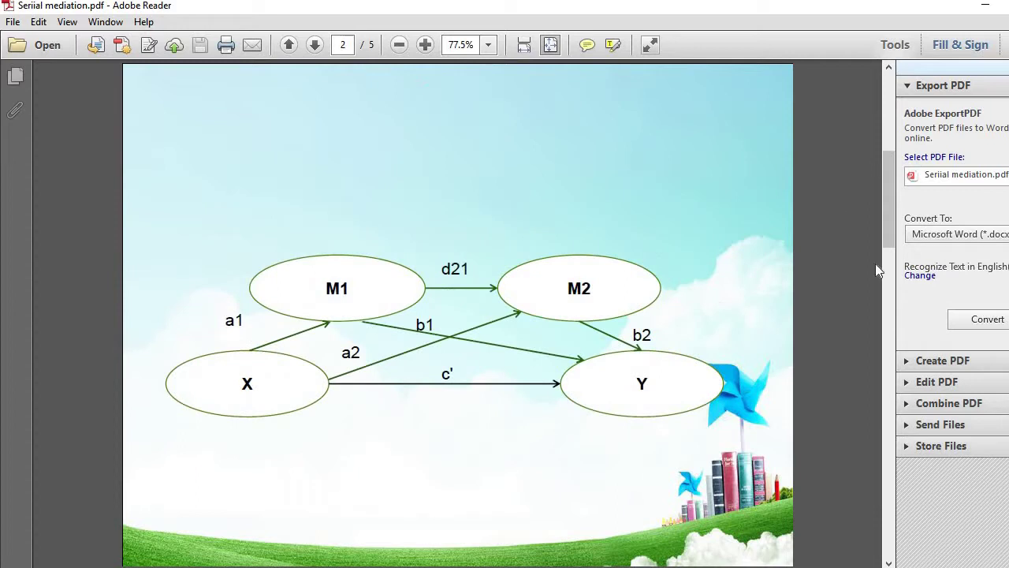
pyautogui.scroll(-3, 889, 380)
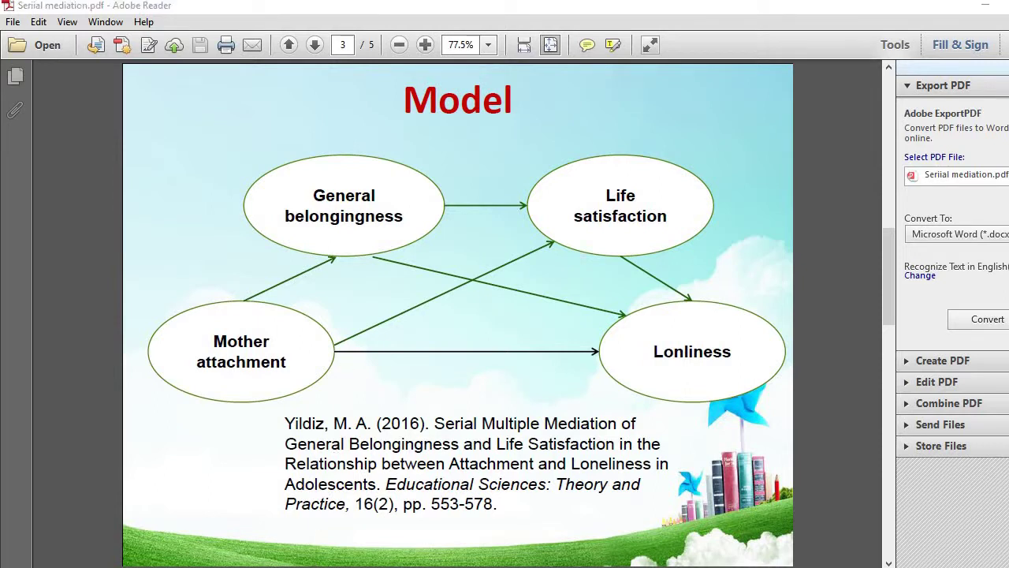
pyautogui.click(179, 544)
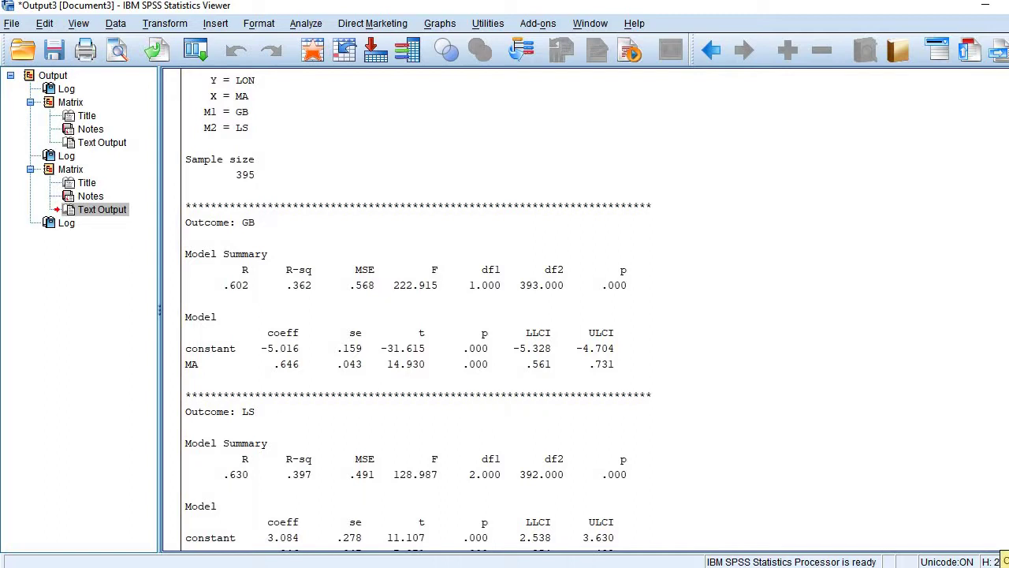
# Step: Skim the PROCESS output down to the indirect effects, and return to the regression results for outcome LS
pyautogui.scroll(-20, 584, 307)
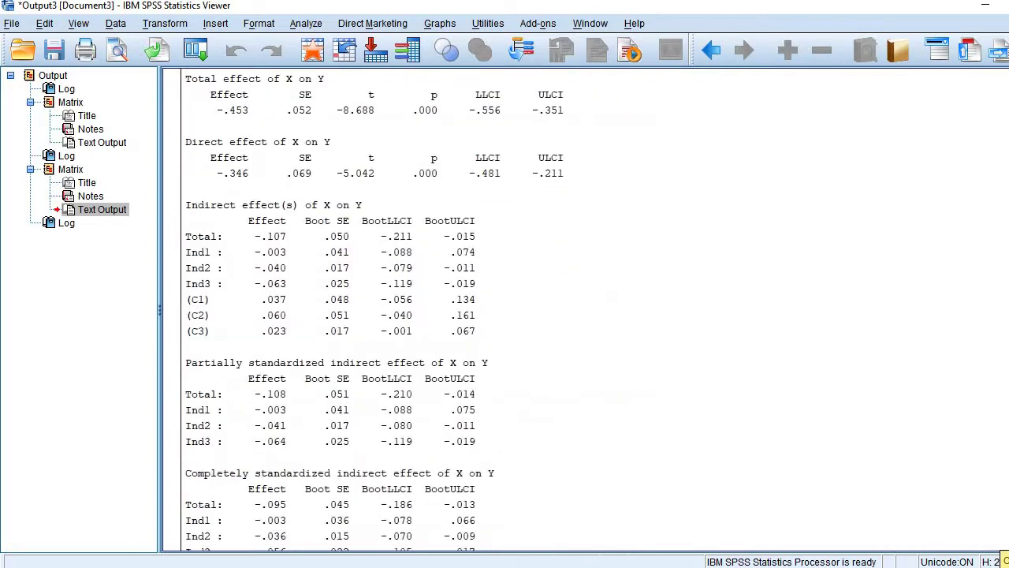
pyautogui.scroll(20, 583, 307)
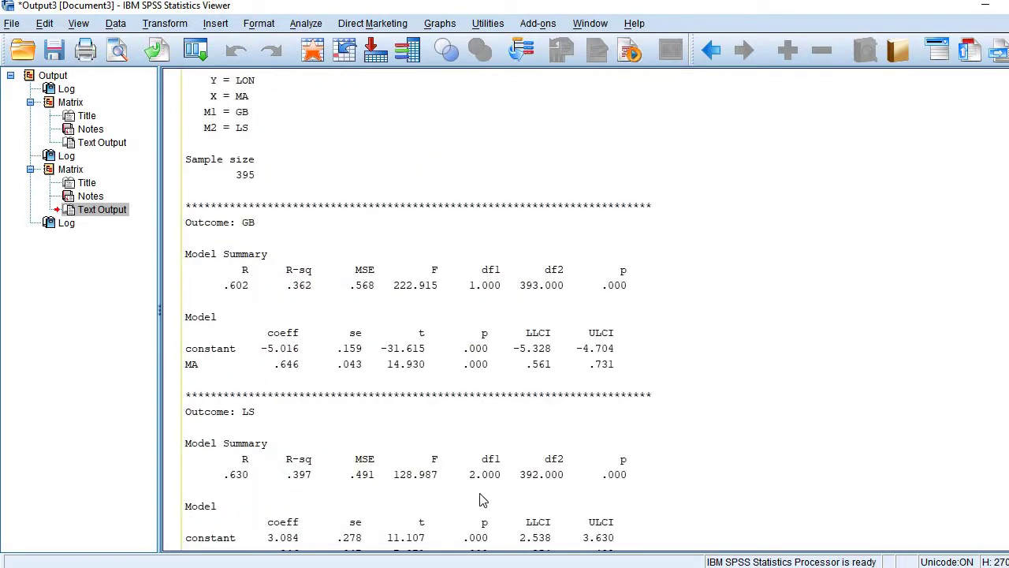
pyautogui.scroll(-10, 583, 307)
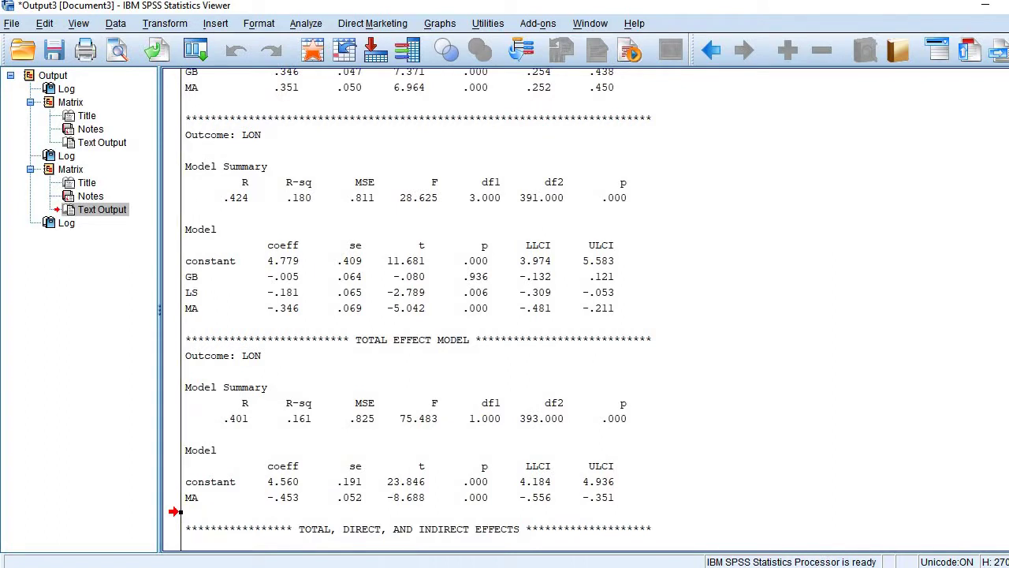
pyautogui.scroll(1, 384, 120)
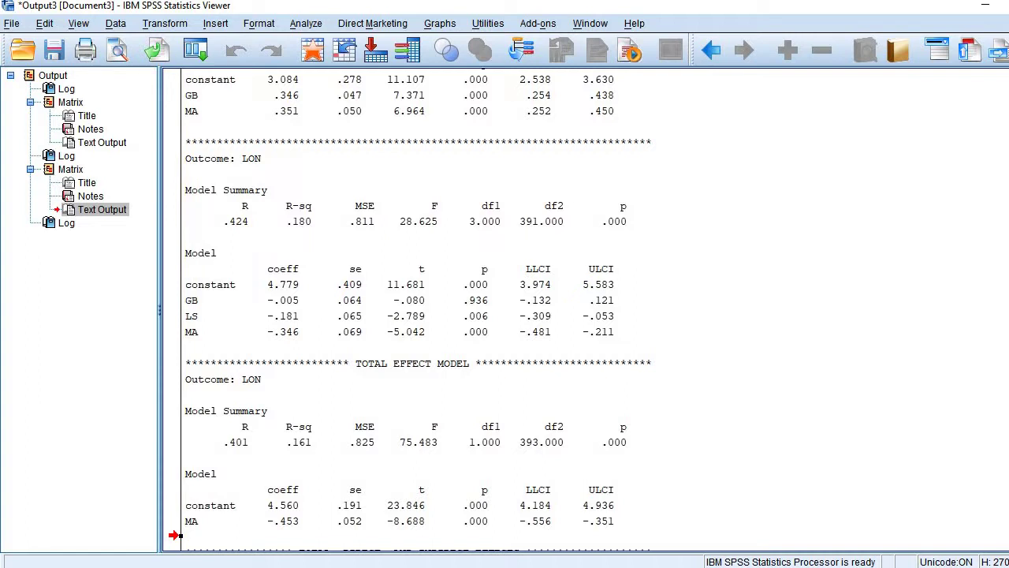
pyautogui.scroll(7, 398, 309)
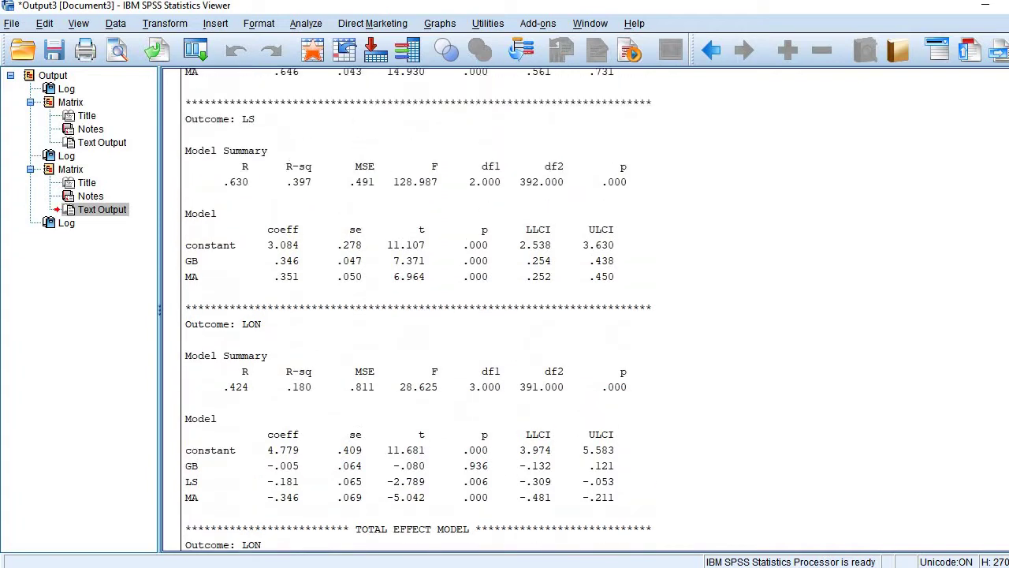
pyautogui.scroll(1, 398, 309)
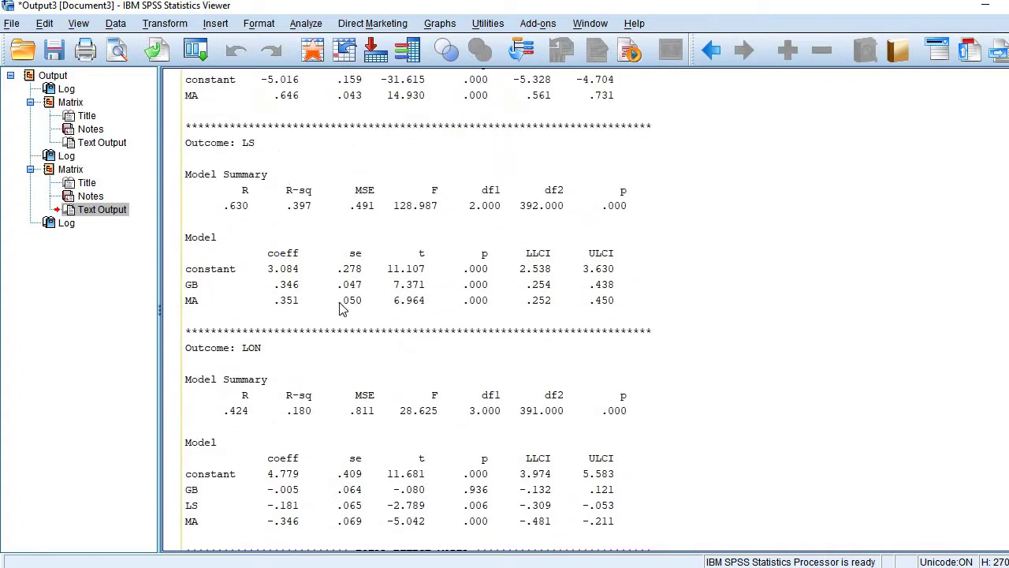
# Step: Compare the LS regression results with the Model slide in Adobe Reader, and return to the SPSS output
pyautogui.hotkey('alt', 'Tab')
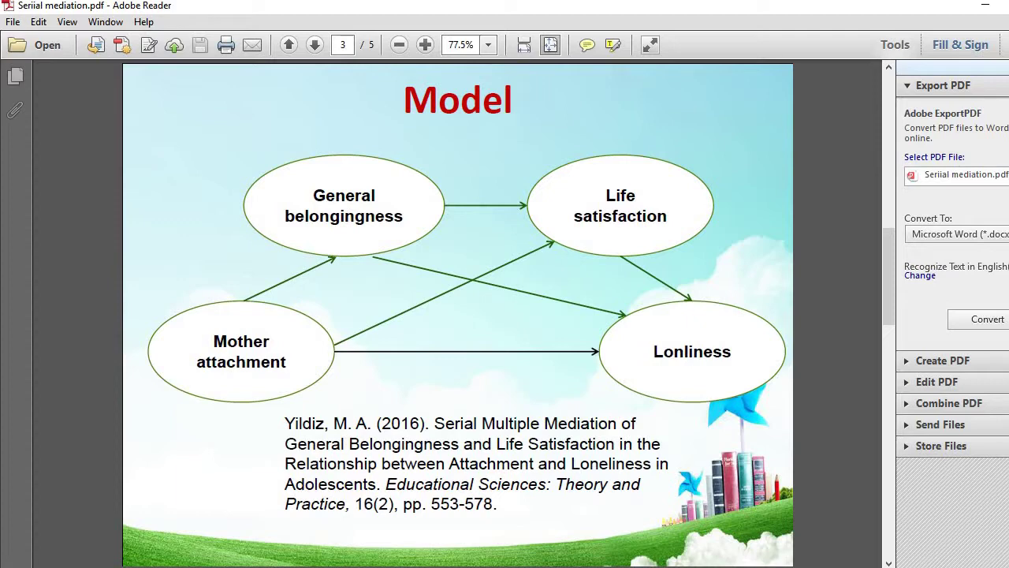
pyautogui.click(118, 520)
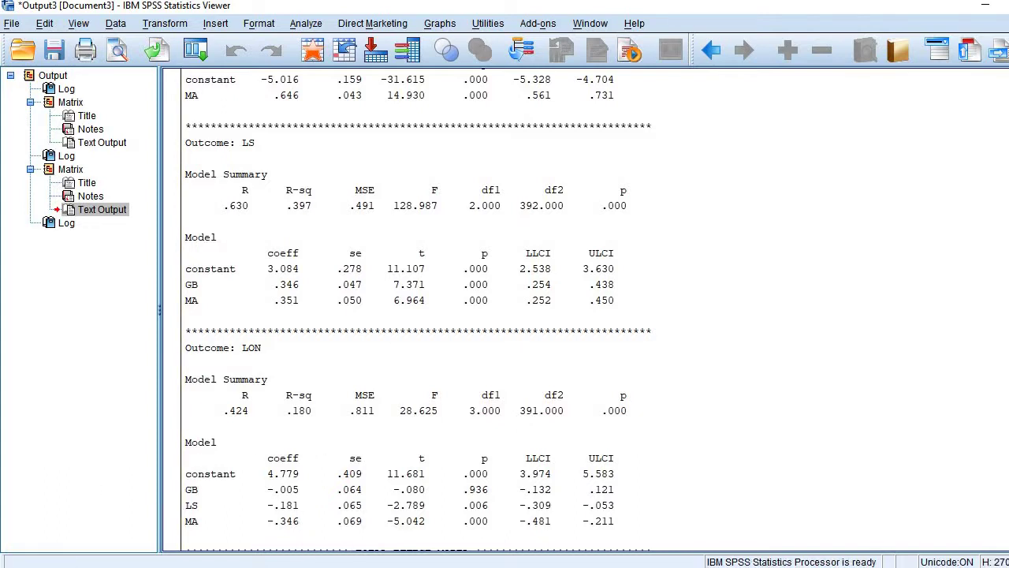
pyautogui.click(276, 542)
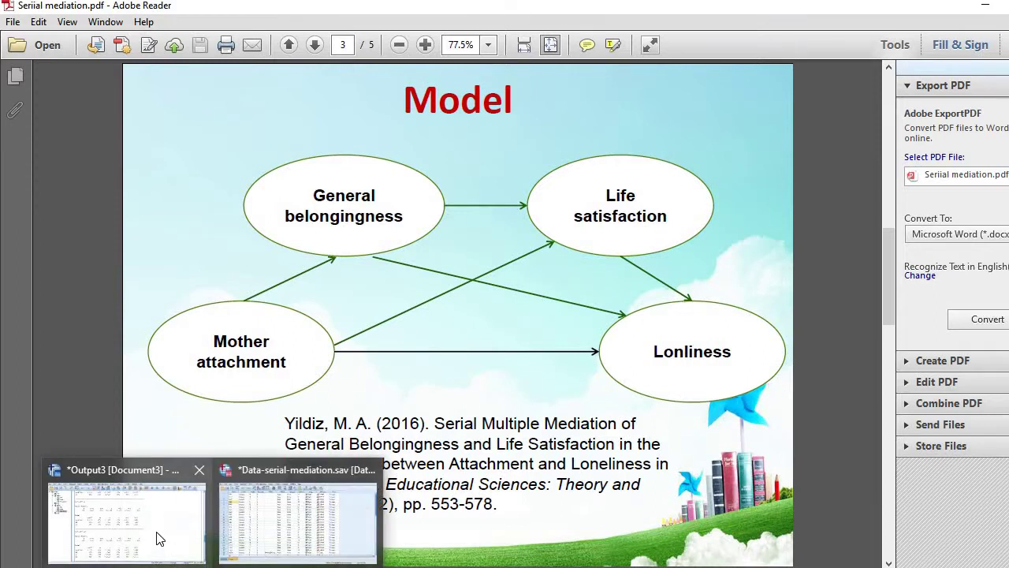
pyautogui.click(160, 541)
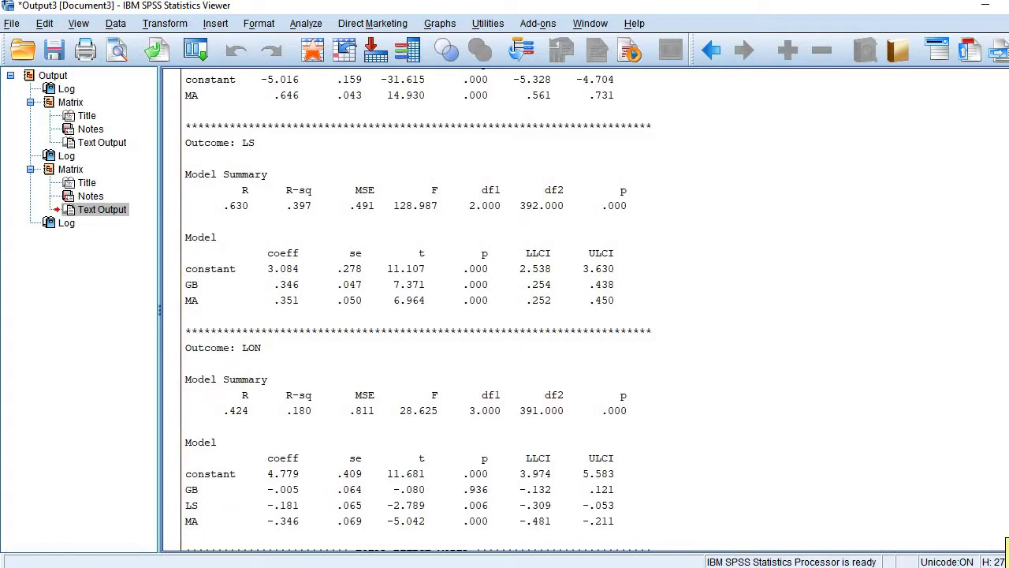
# Step: Check the regression results for outcome LON against the Model slide in Adobe Reader, and examine the total effect model in the SPSS output
pyautogui.scroll(-5, 410, 315)
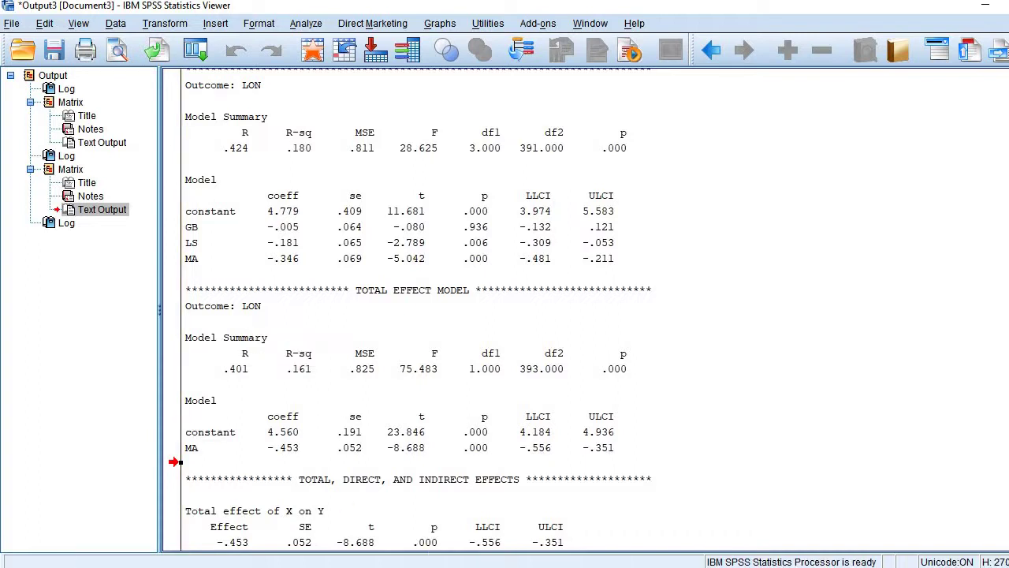
pyautogui.click(283, 548)
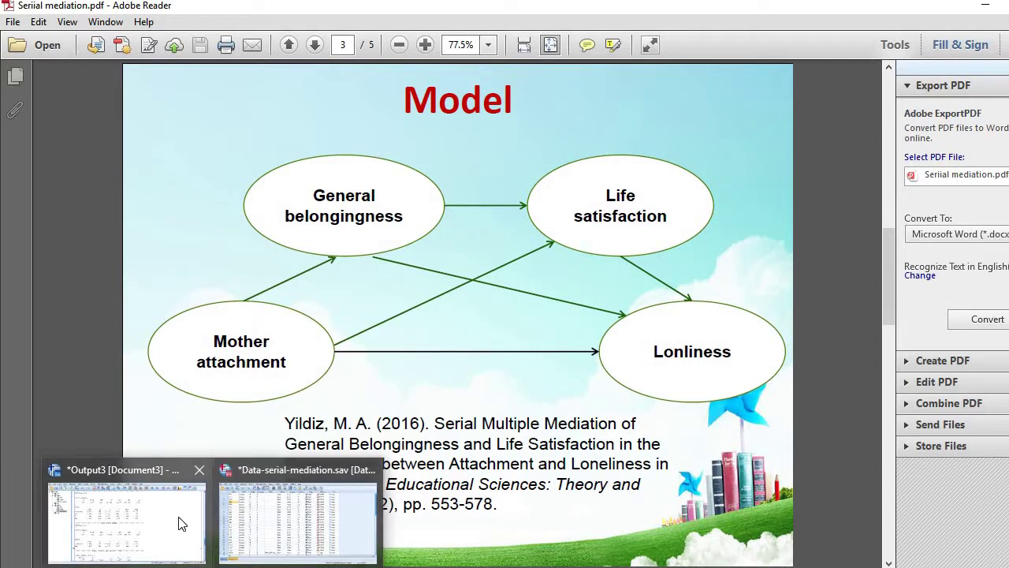
pyautogui.click(180, 521)
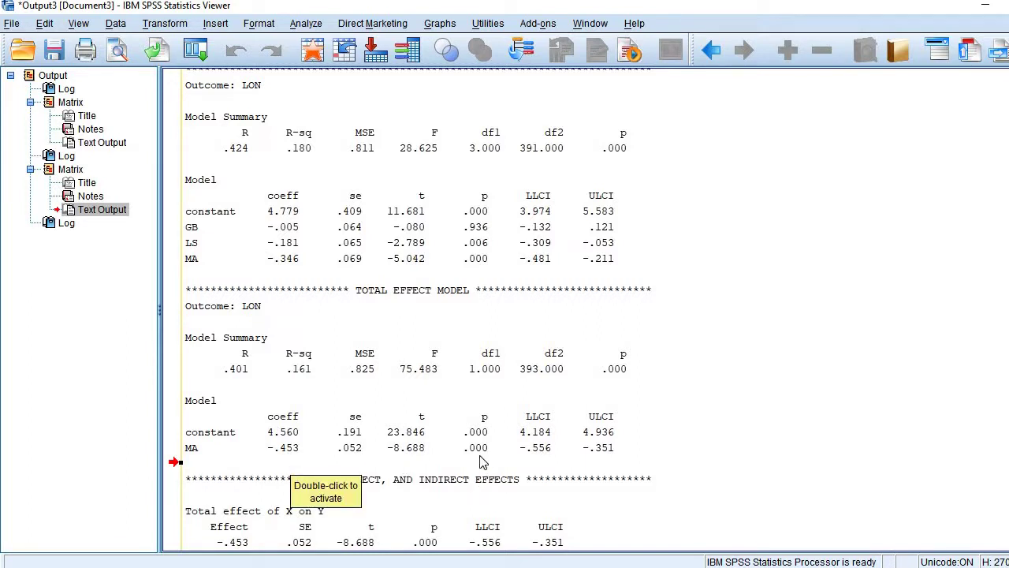
pyautogui.scroll(-4, 291, 465)
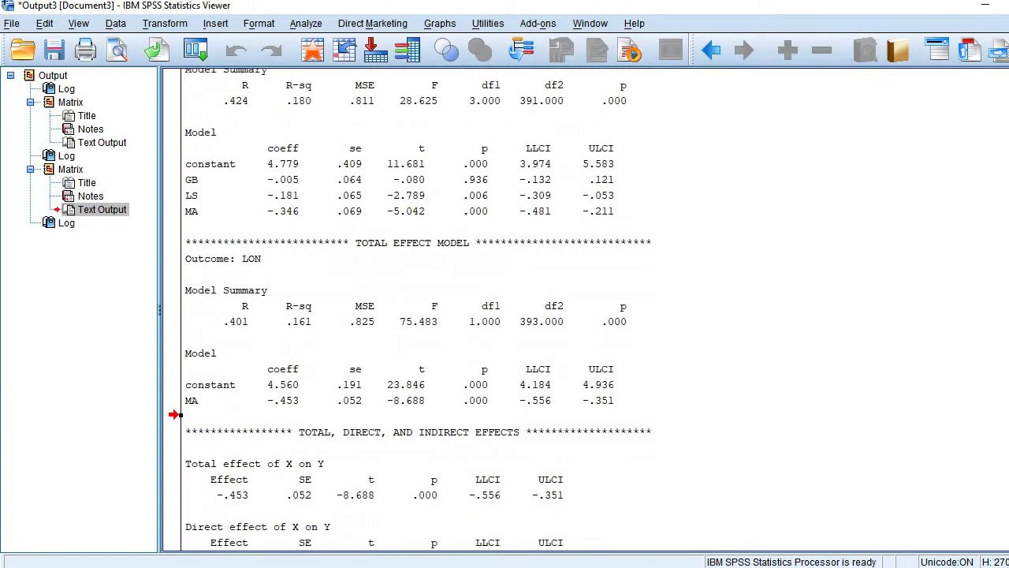
pyautogui.scroll(-2, 398, 315)
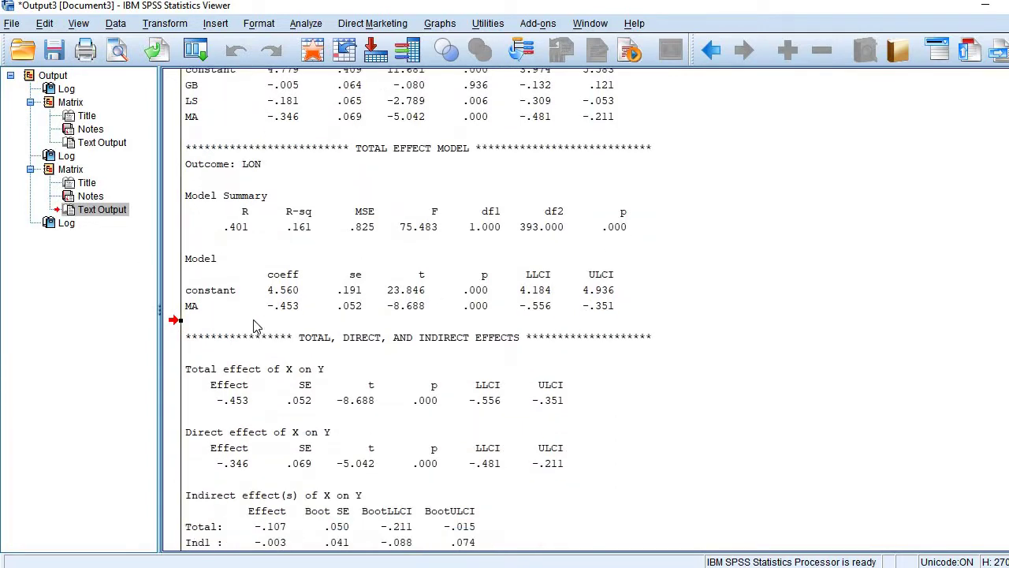
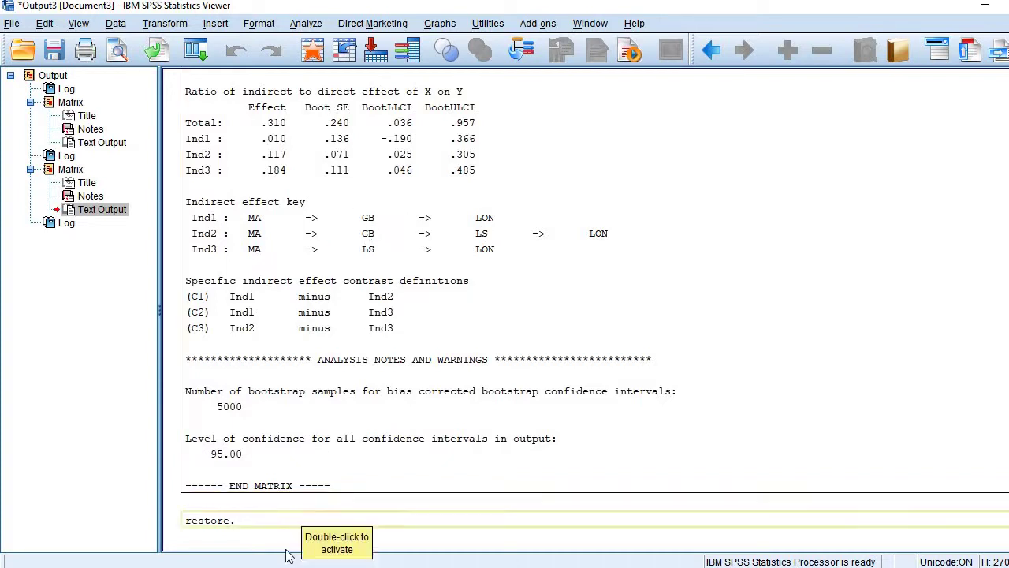
# Step: Compare the indirect effect key and the indirect effects of X on Y with the Model slide in Adobe Reader, returning to the SPSS output
pyautogui.hotkey('alt', 'Tab')
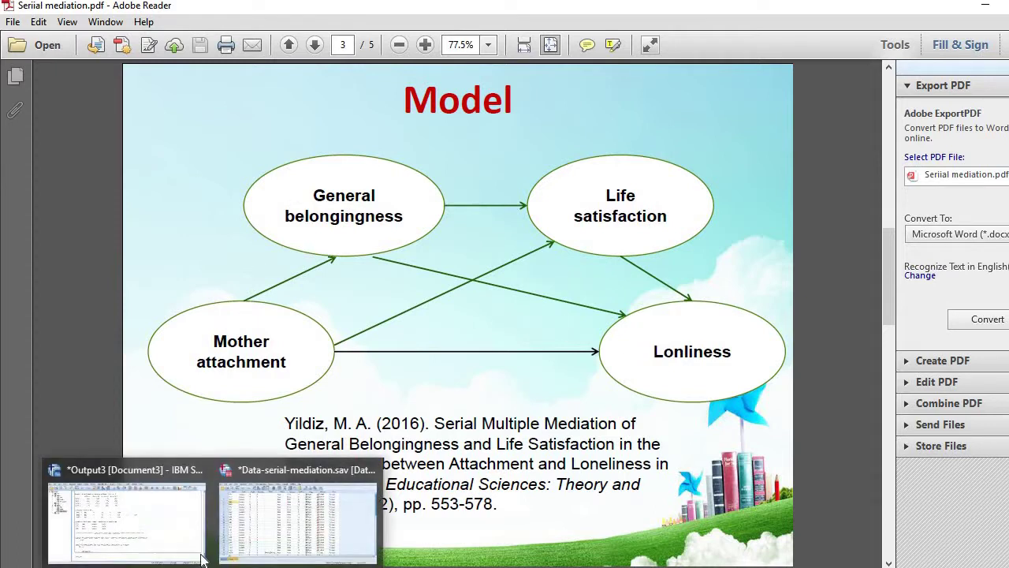
pyautogui.click(175, 534)
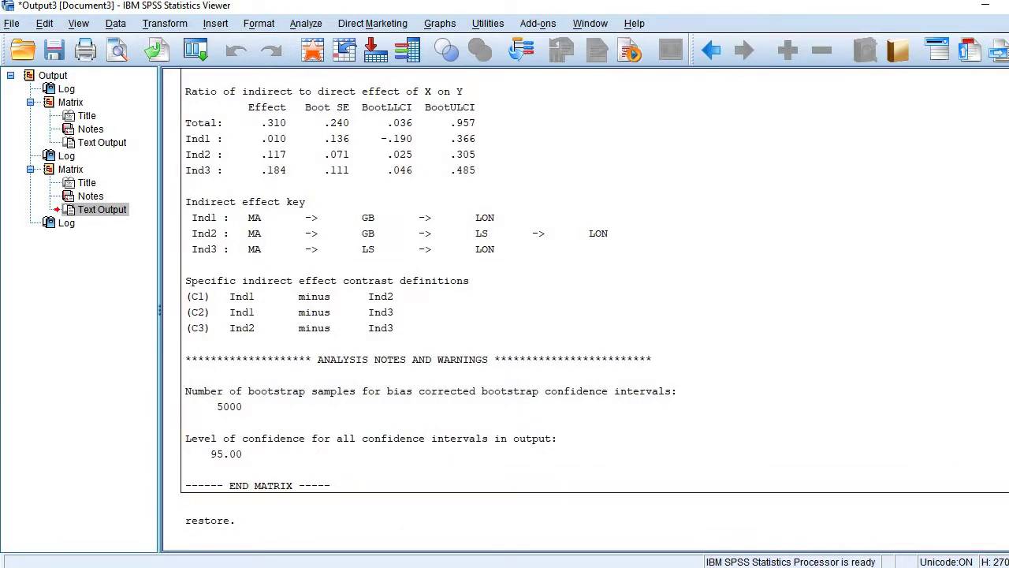
pyautogui.scroll(8, 583, 307)
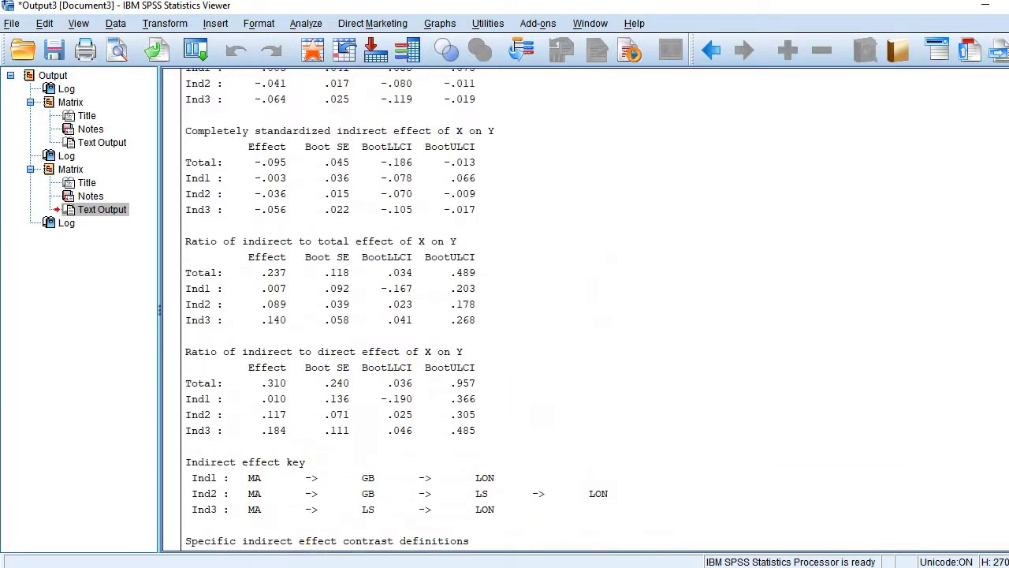
pyautogui.scroll(3, 339, 316)
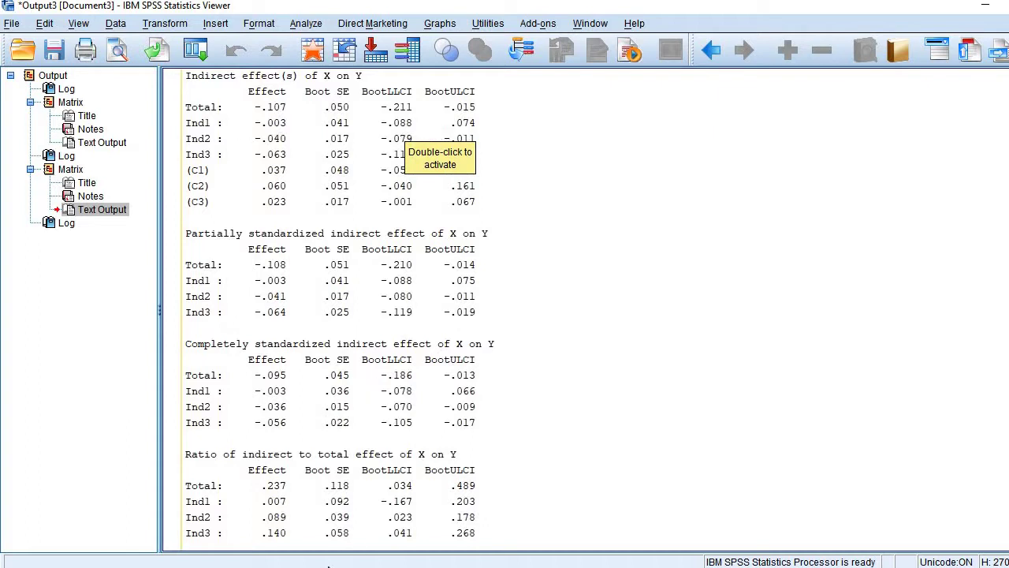
pyautogui.click(395, 567)
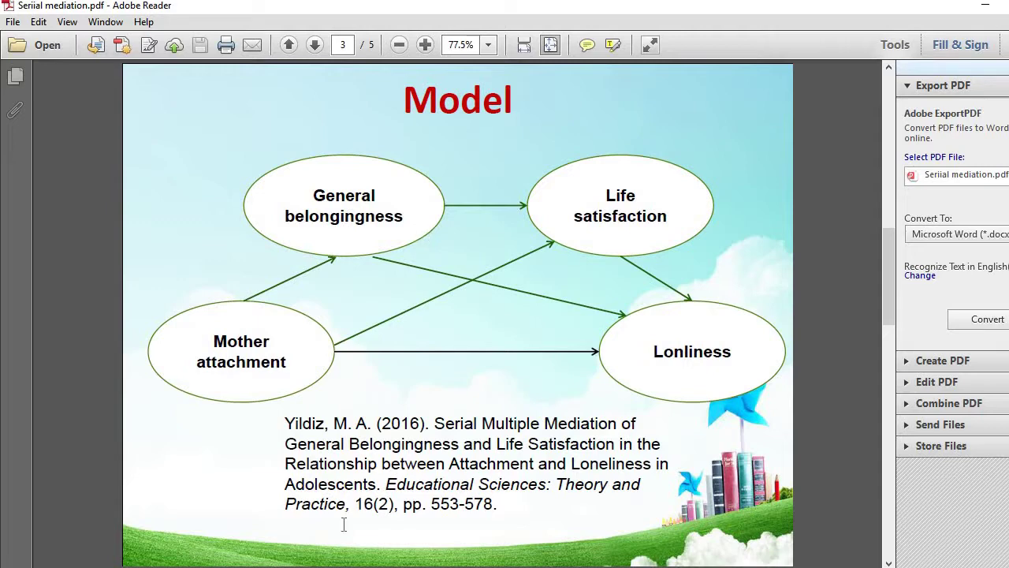
pyautogui.hotkey('alt', 'Tab')
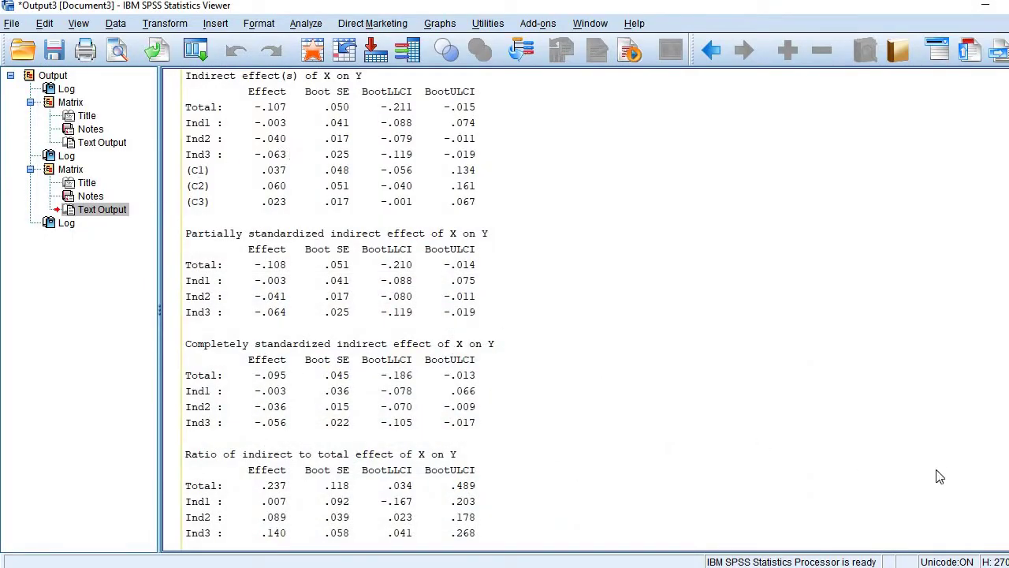
# Step: Review the Ind2 path from MA through GB and LS to LON in the indirect effect key against the research model
pyautogui.scroll(-5, 780, 488)
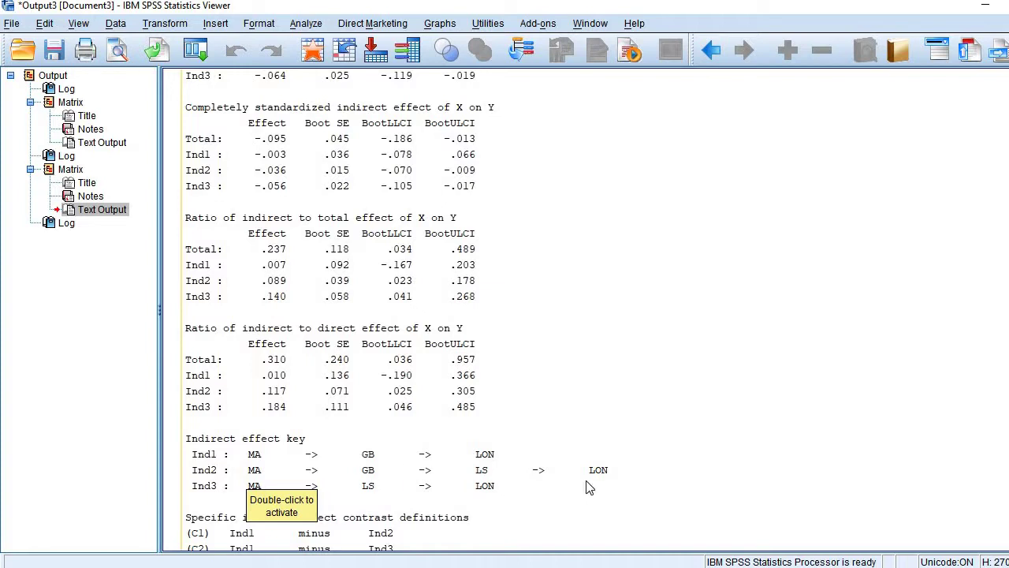
pyautogui.hotkey('alt', 'Tab')
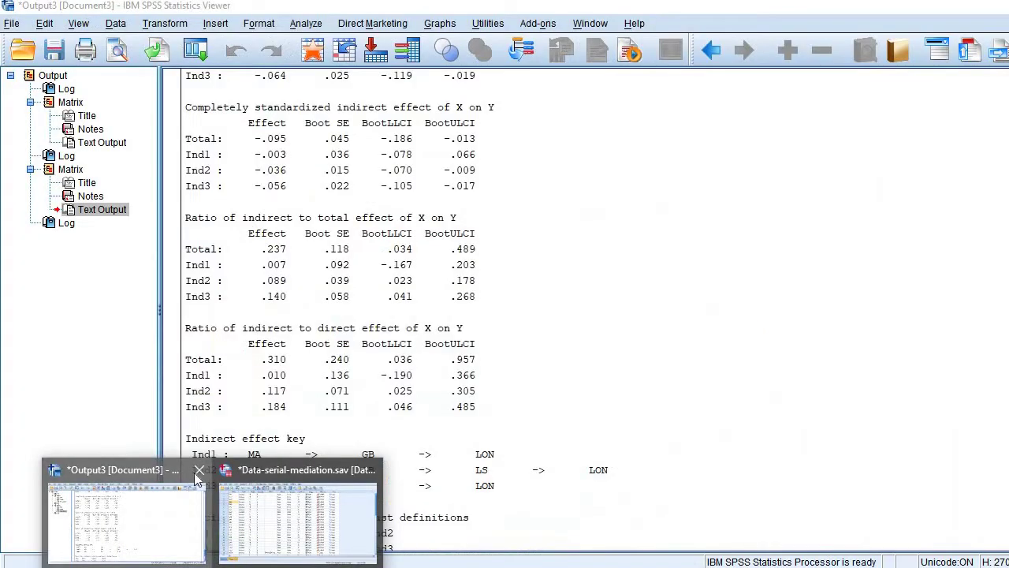
pyautogui.click(187, 514)
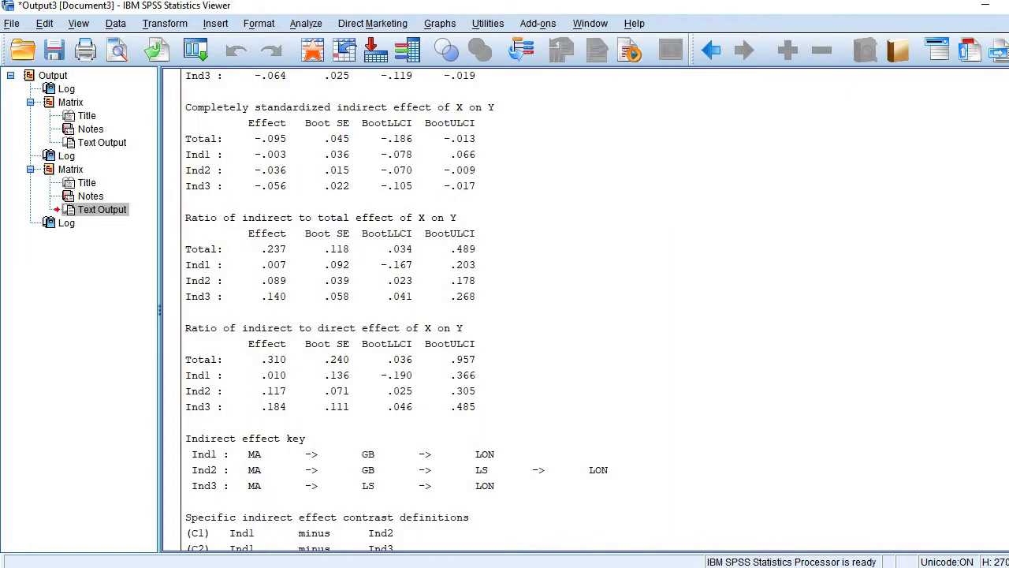
# Step: Examine the specific indirect effects and their path key, comparing them with the Model slide in Adobe Reader, and return to the SPSS output
pyautogui.scroll(5, 432, 118)
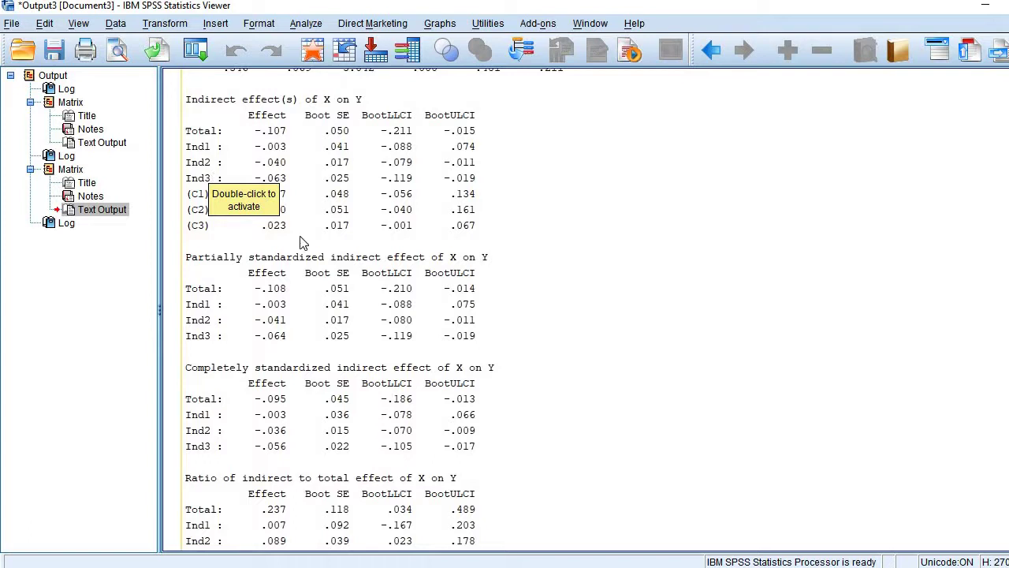
pyautogui.doubleClick(212, 173)
pyautogui.hotkey('alt', 'Tab')
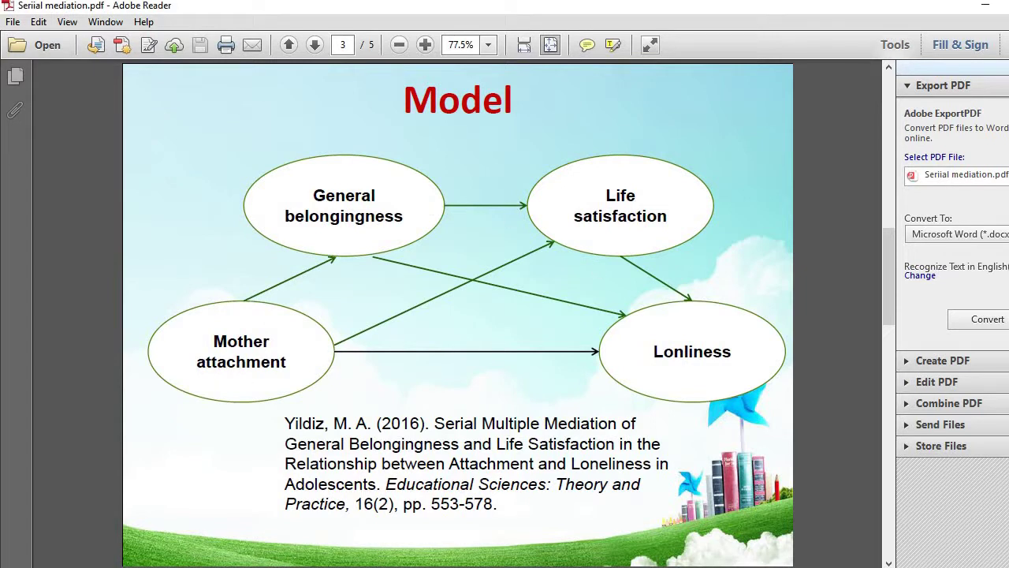
pyautogui.moveTo(194, 552)
pyautogui.click(173, 531)
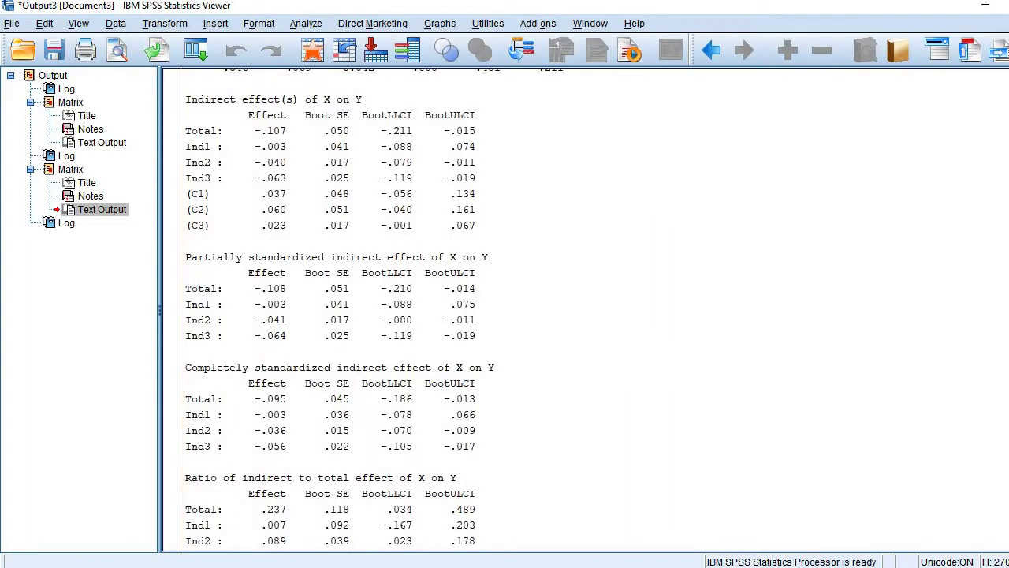
pyautogui.scroll(-8, 877, 494)
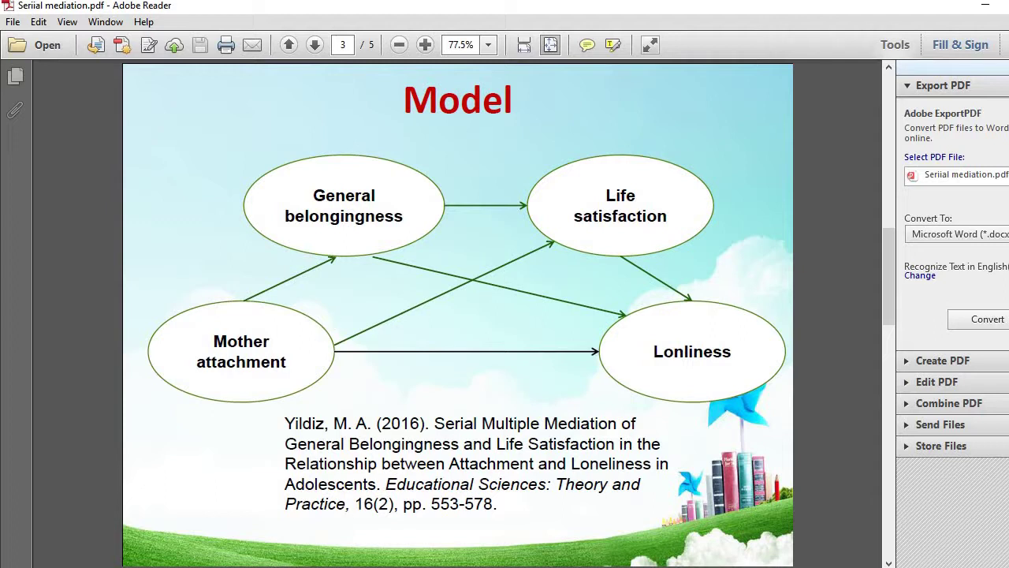
pyautogui.click(147, 527)
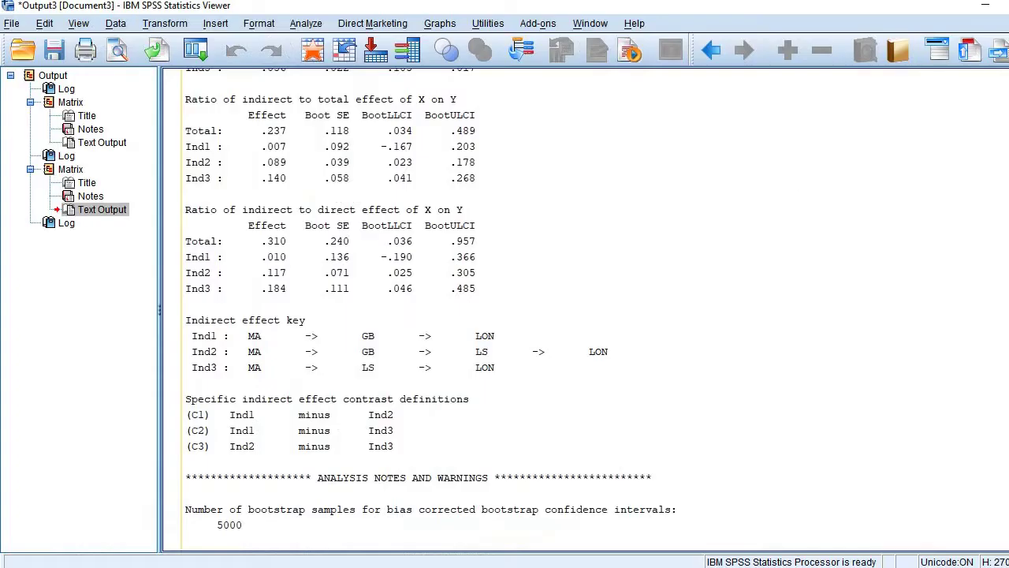
# Step: Examine contrasts C1 to C3 with their definitions, and skim the full PROCESS output from the model specification to the analysis notes
pyautogui.scroll(9, 425, 307)
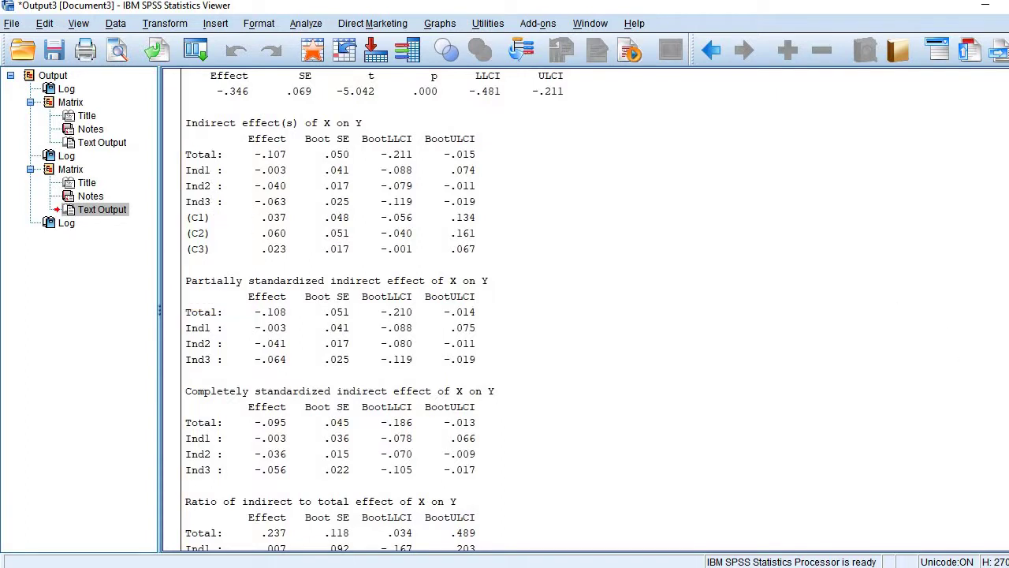
pyautogui.scroll(-10, 432, 394)
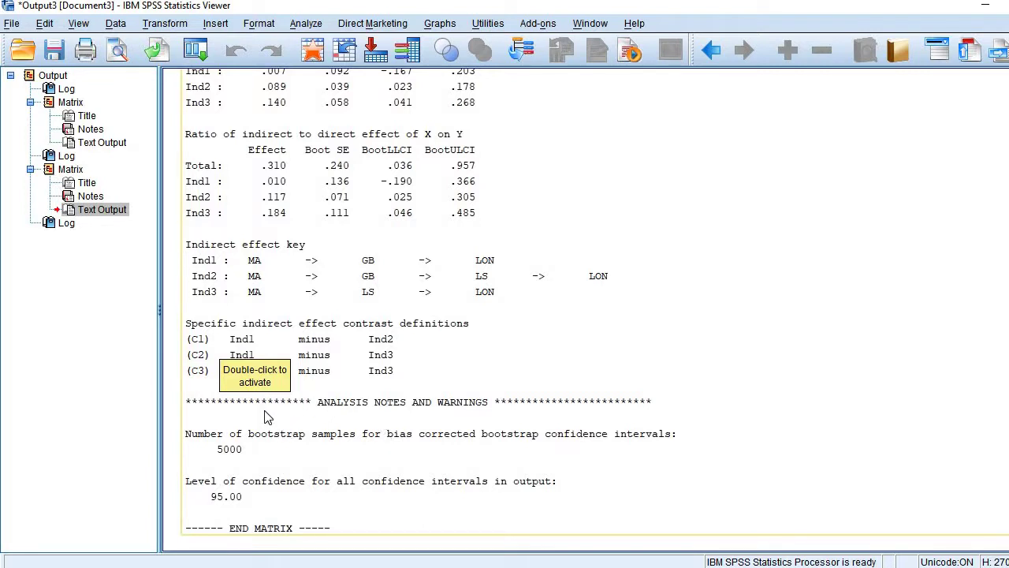
pyautogui.scroll(20, 426, 386)
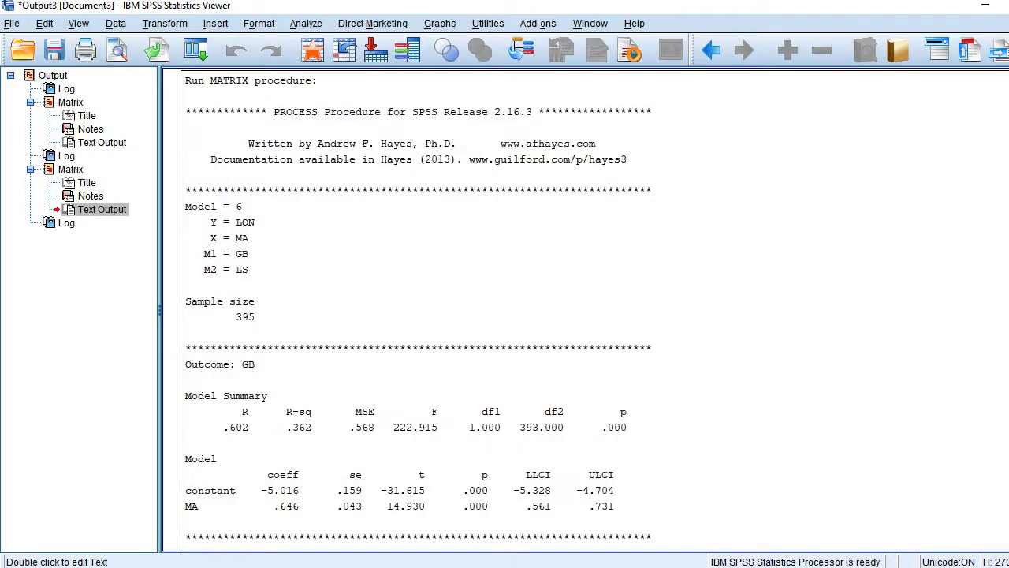
pyautogui.scroll(-20, 583, 307)
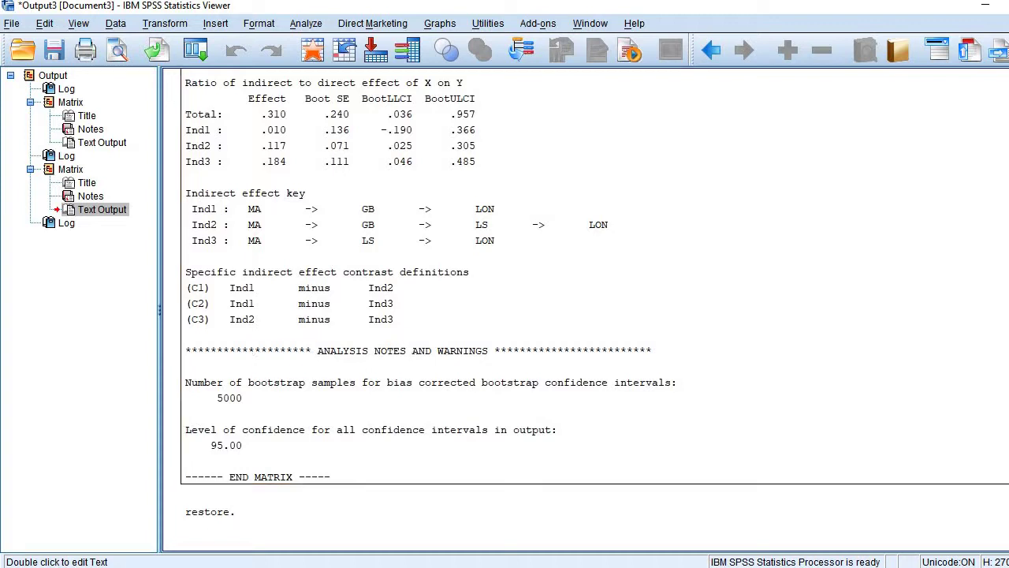
# Step: Review the total, direct and indirect effects of X on Y with their confidence intervals
pyautogui.scroll(15, 406, 311)
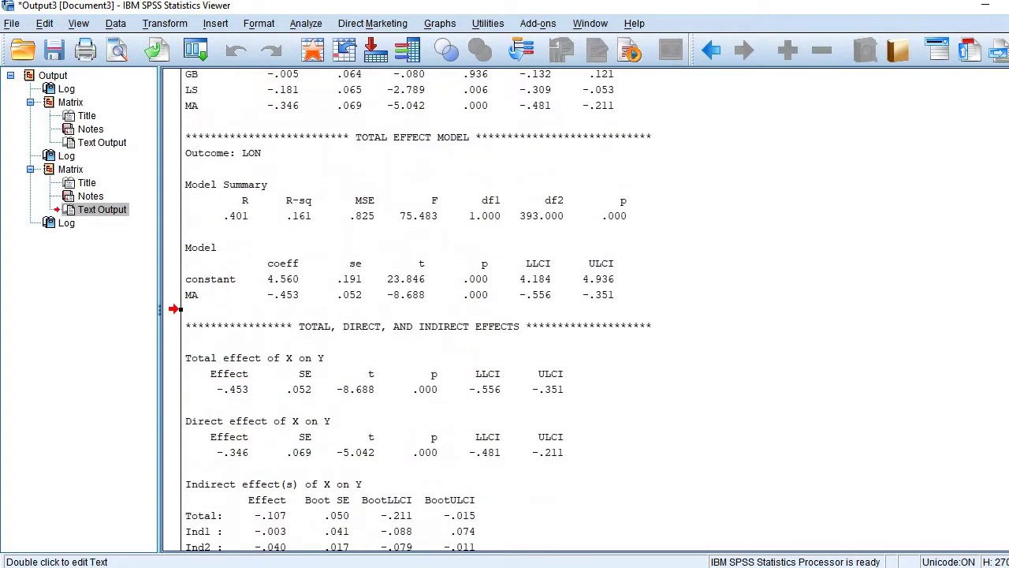
pyautogui.scroll(-3, 406, 310)
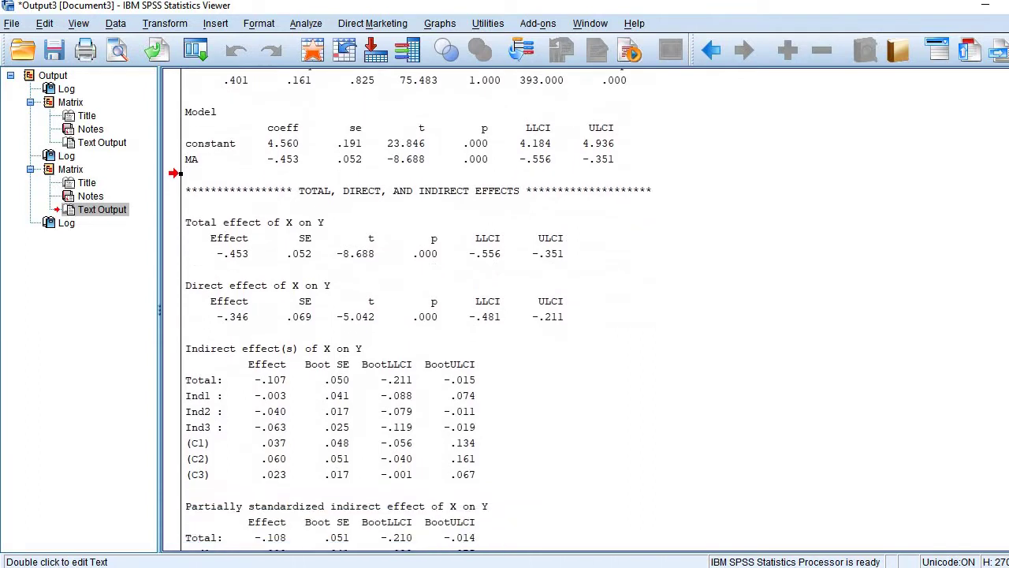
pyautogui.scroll(-1, 400, 442)
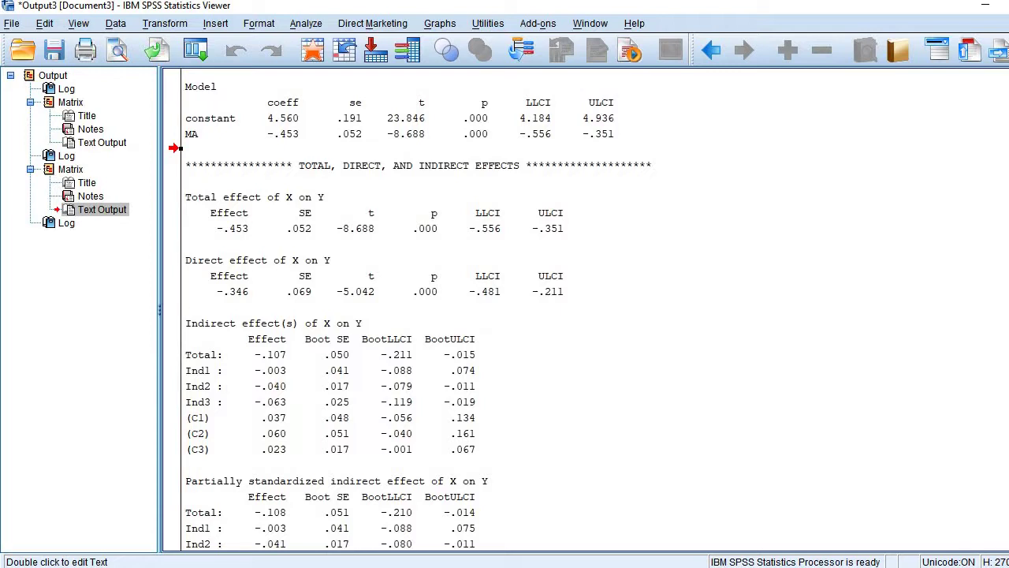
pyautogui.scroll(-1, 392, 311)
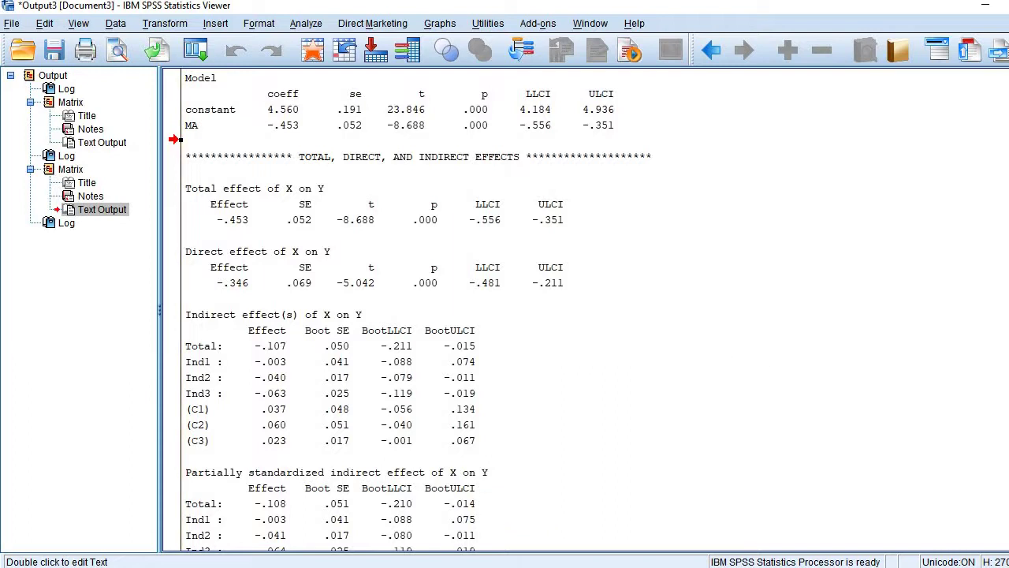
pyautogui.scroll(-8, 504, 316)
pyautogui.scroll(3, 504, 315)
pyautogui.scroll(6, 338, 458)
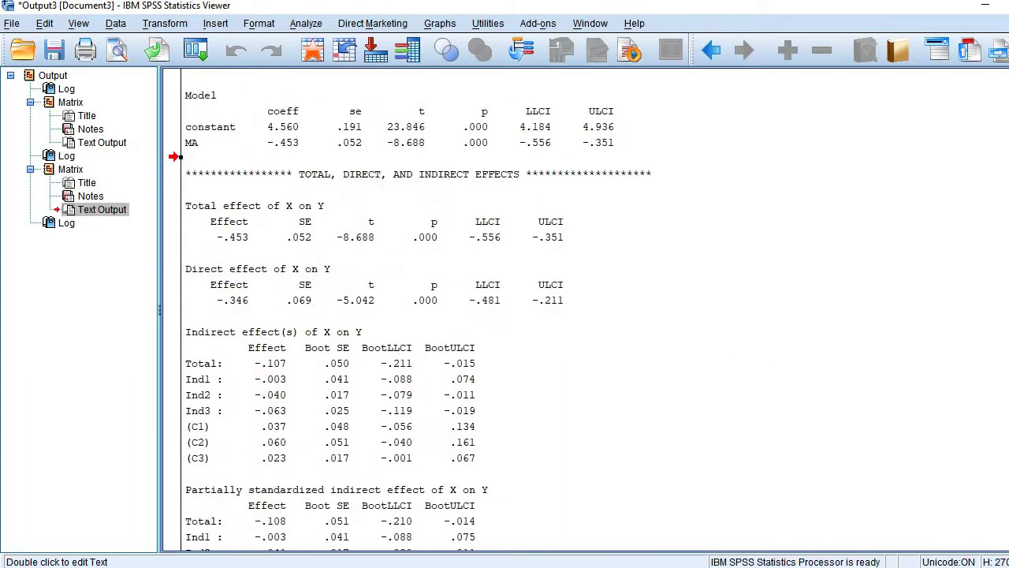